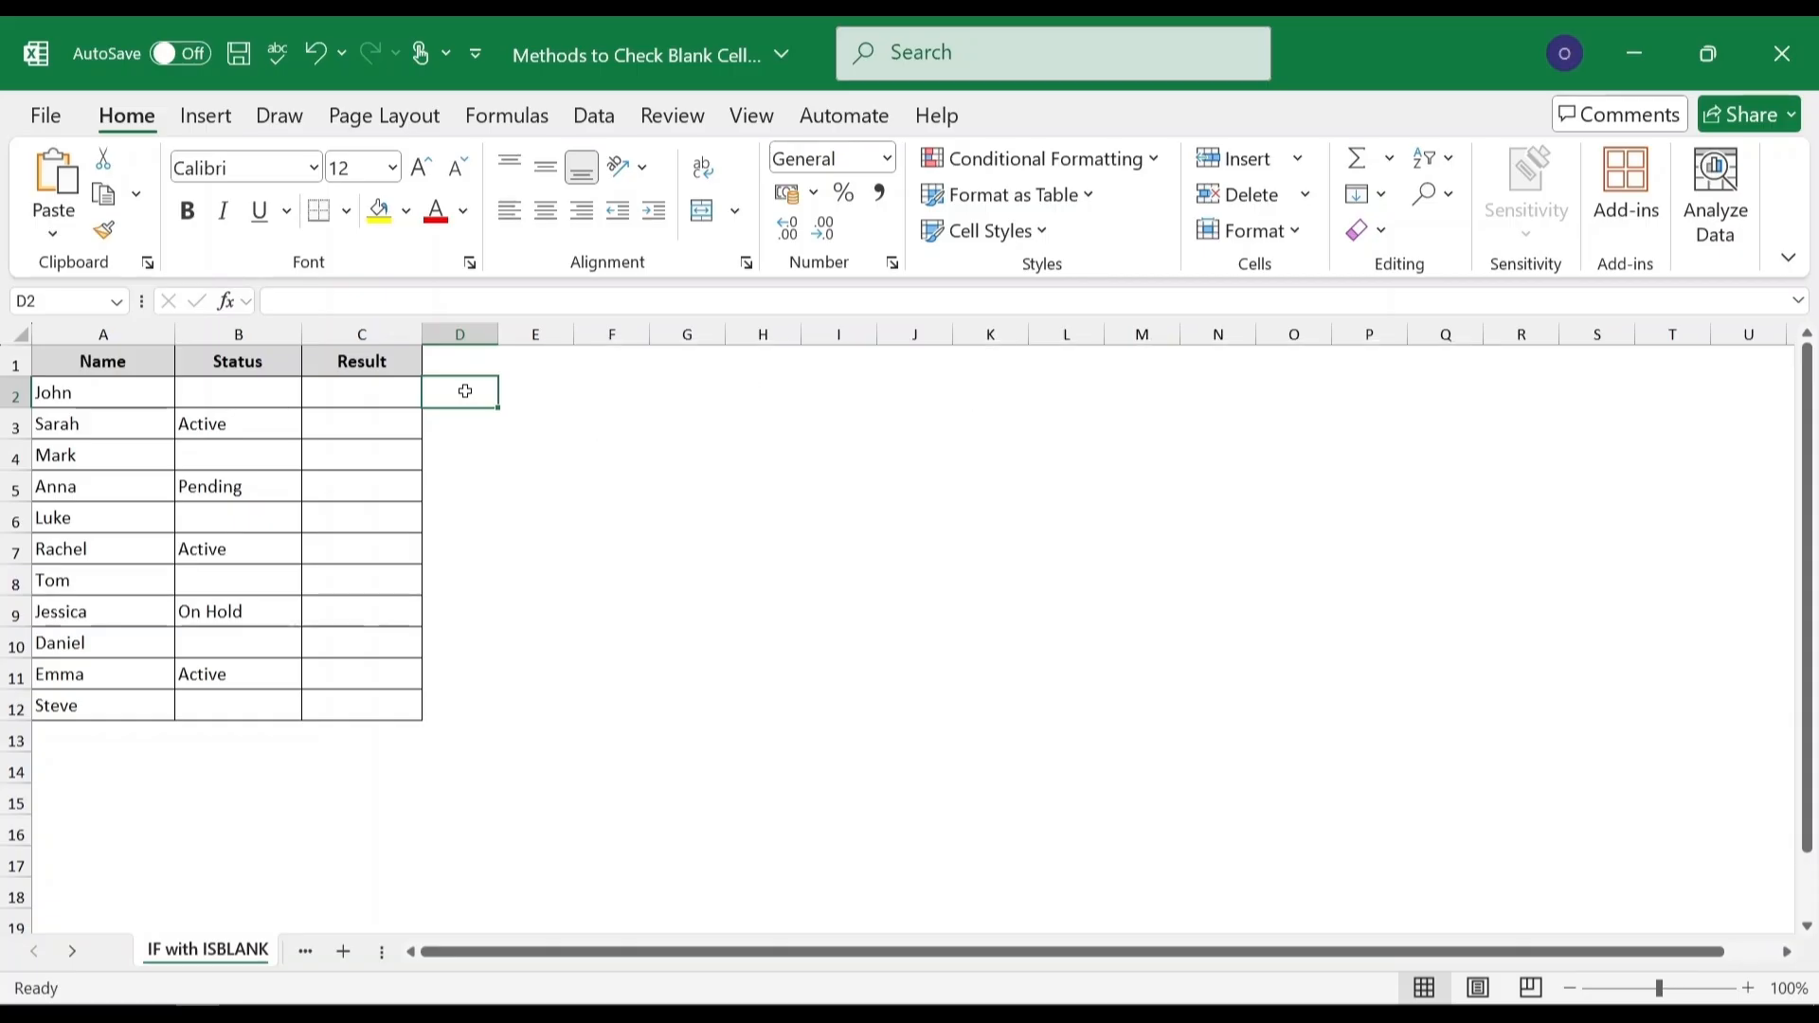
Enter =IF(ISBLANK(B2), "Not Updated", "Updated") in C2 and fill it down the Result column to C12.
{"action": "left_click", "coordinate": [383, 393]}
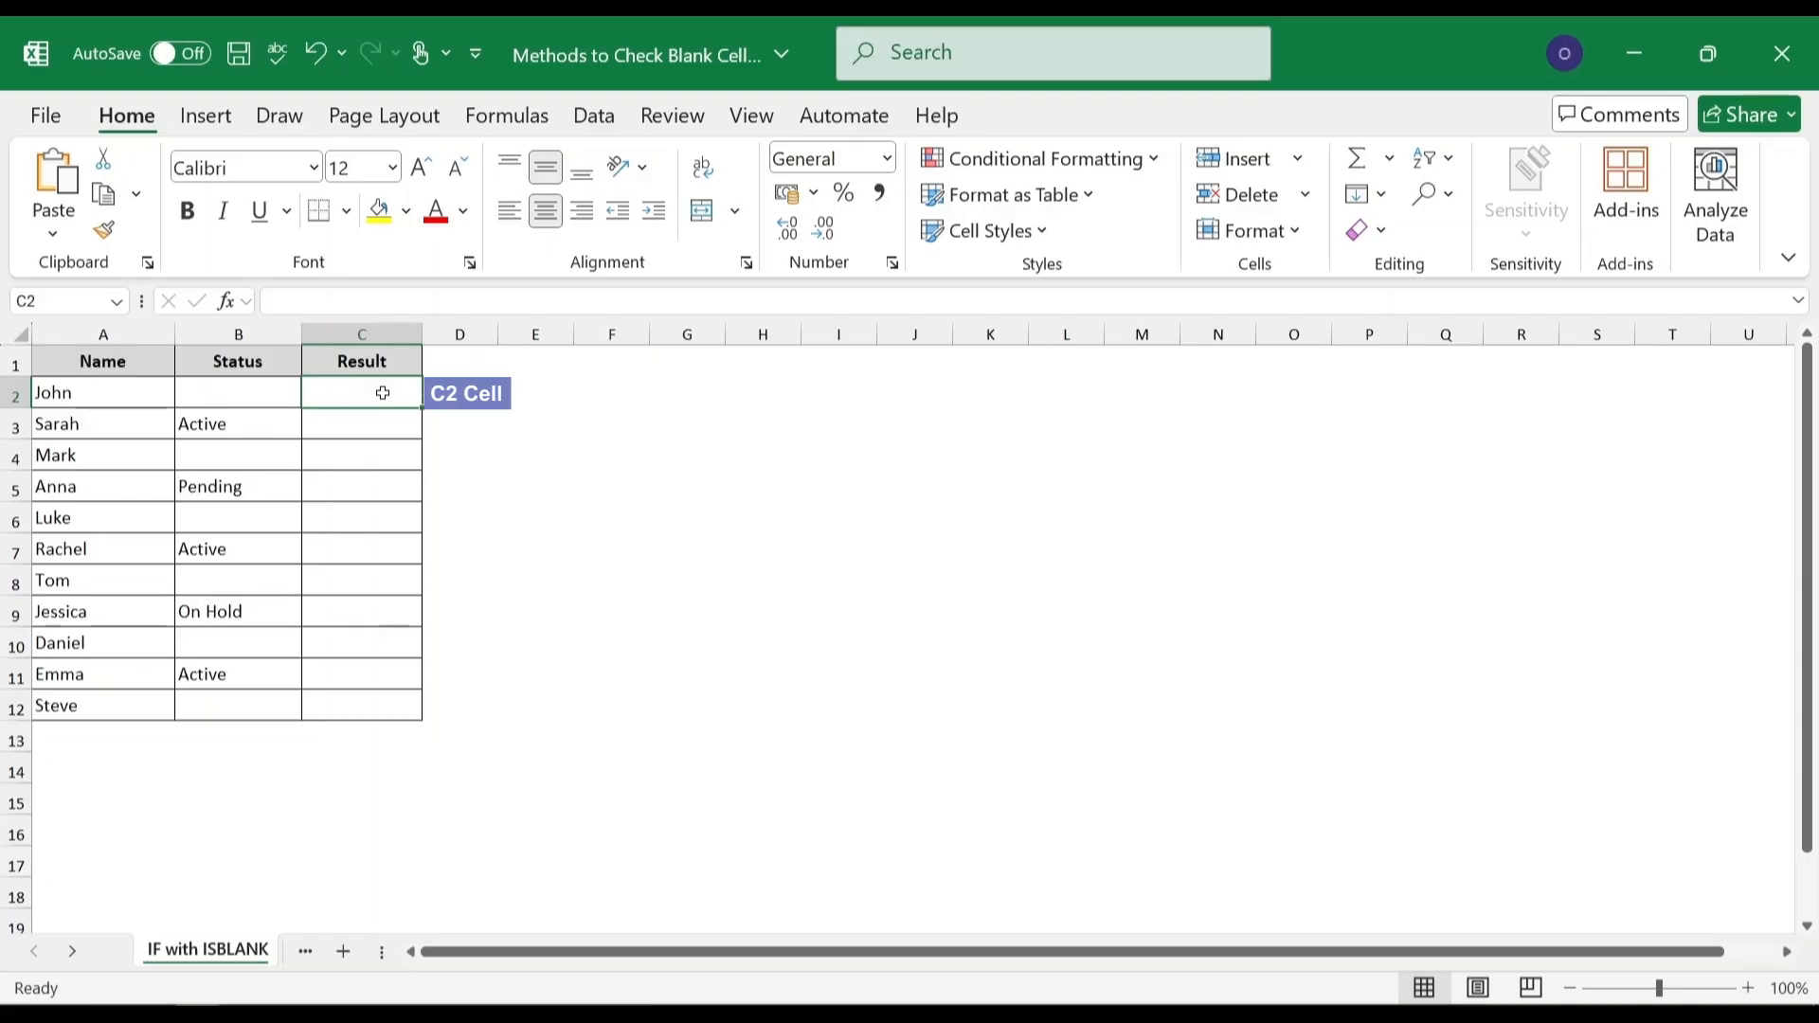
{"action": "left_click", "coordinate": [379, 301]}
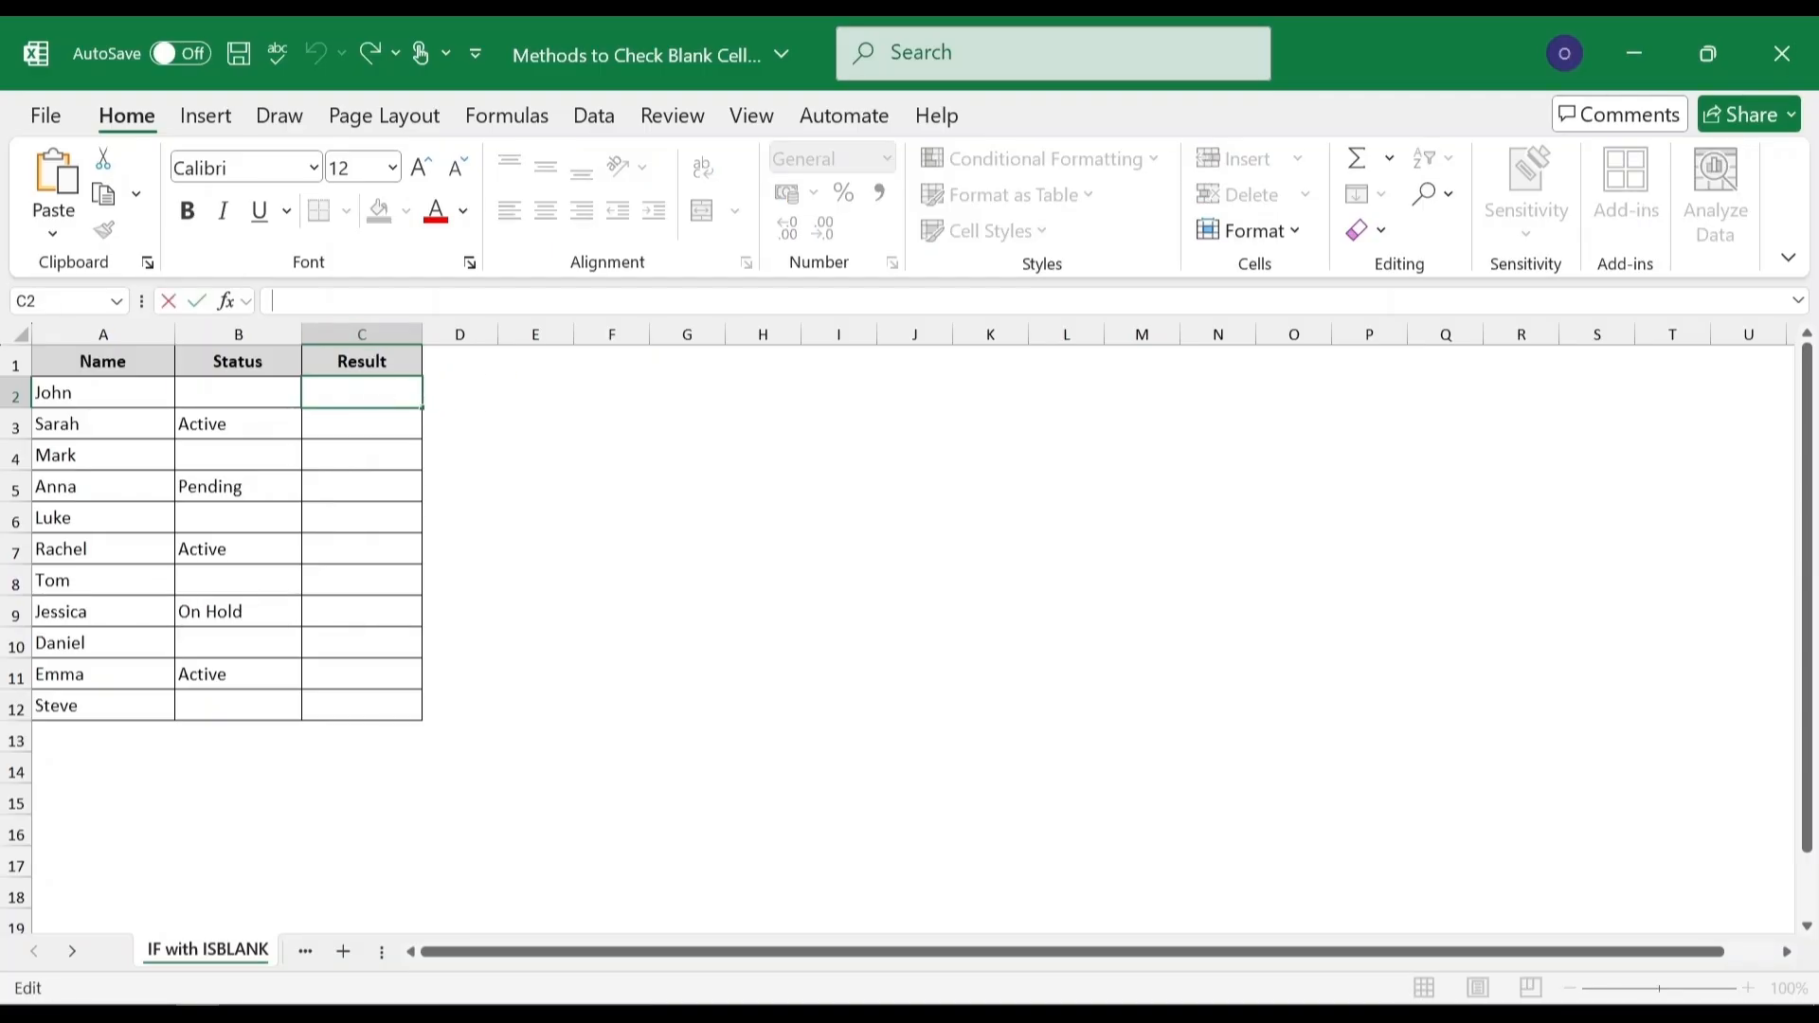
{"action": "type", "text": "=IF(ISBLANK(B2), \"Not Updated\", \"Updated\")"}
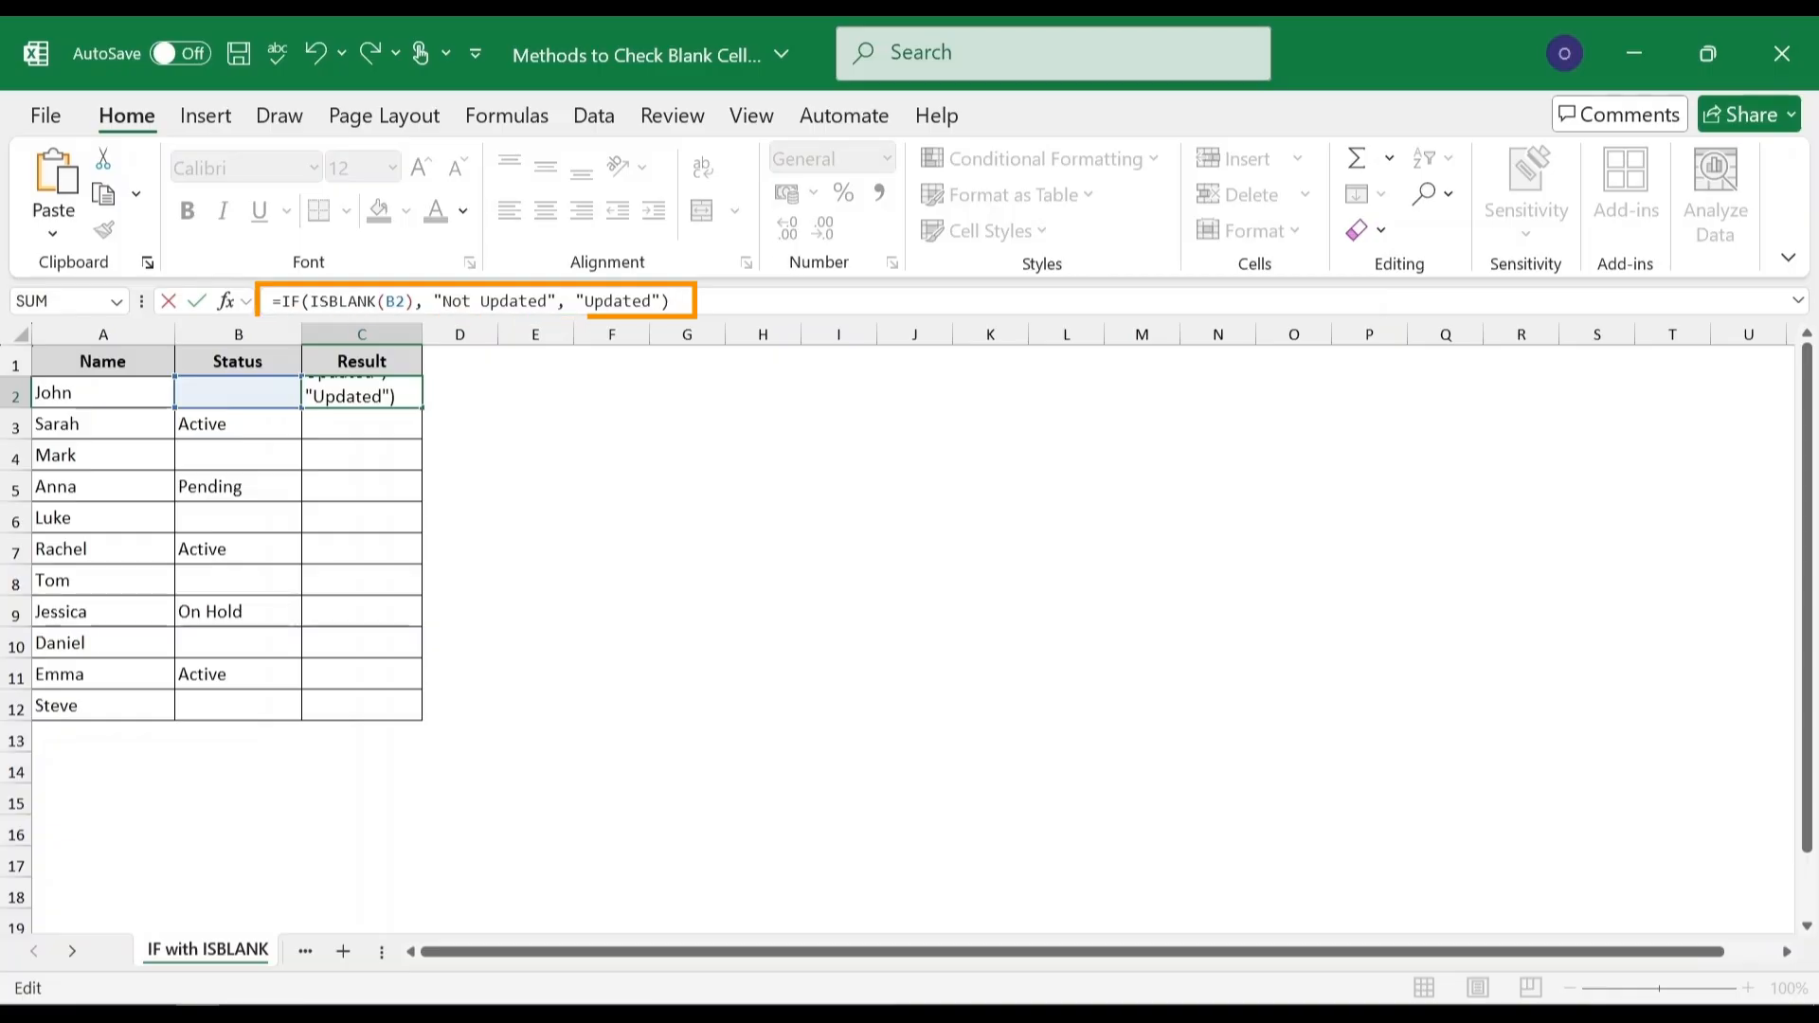
{"action": "key", "text": "Return"}
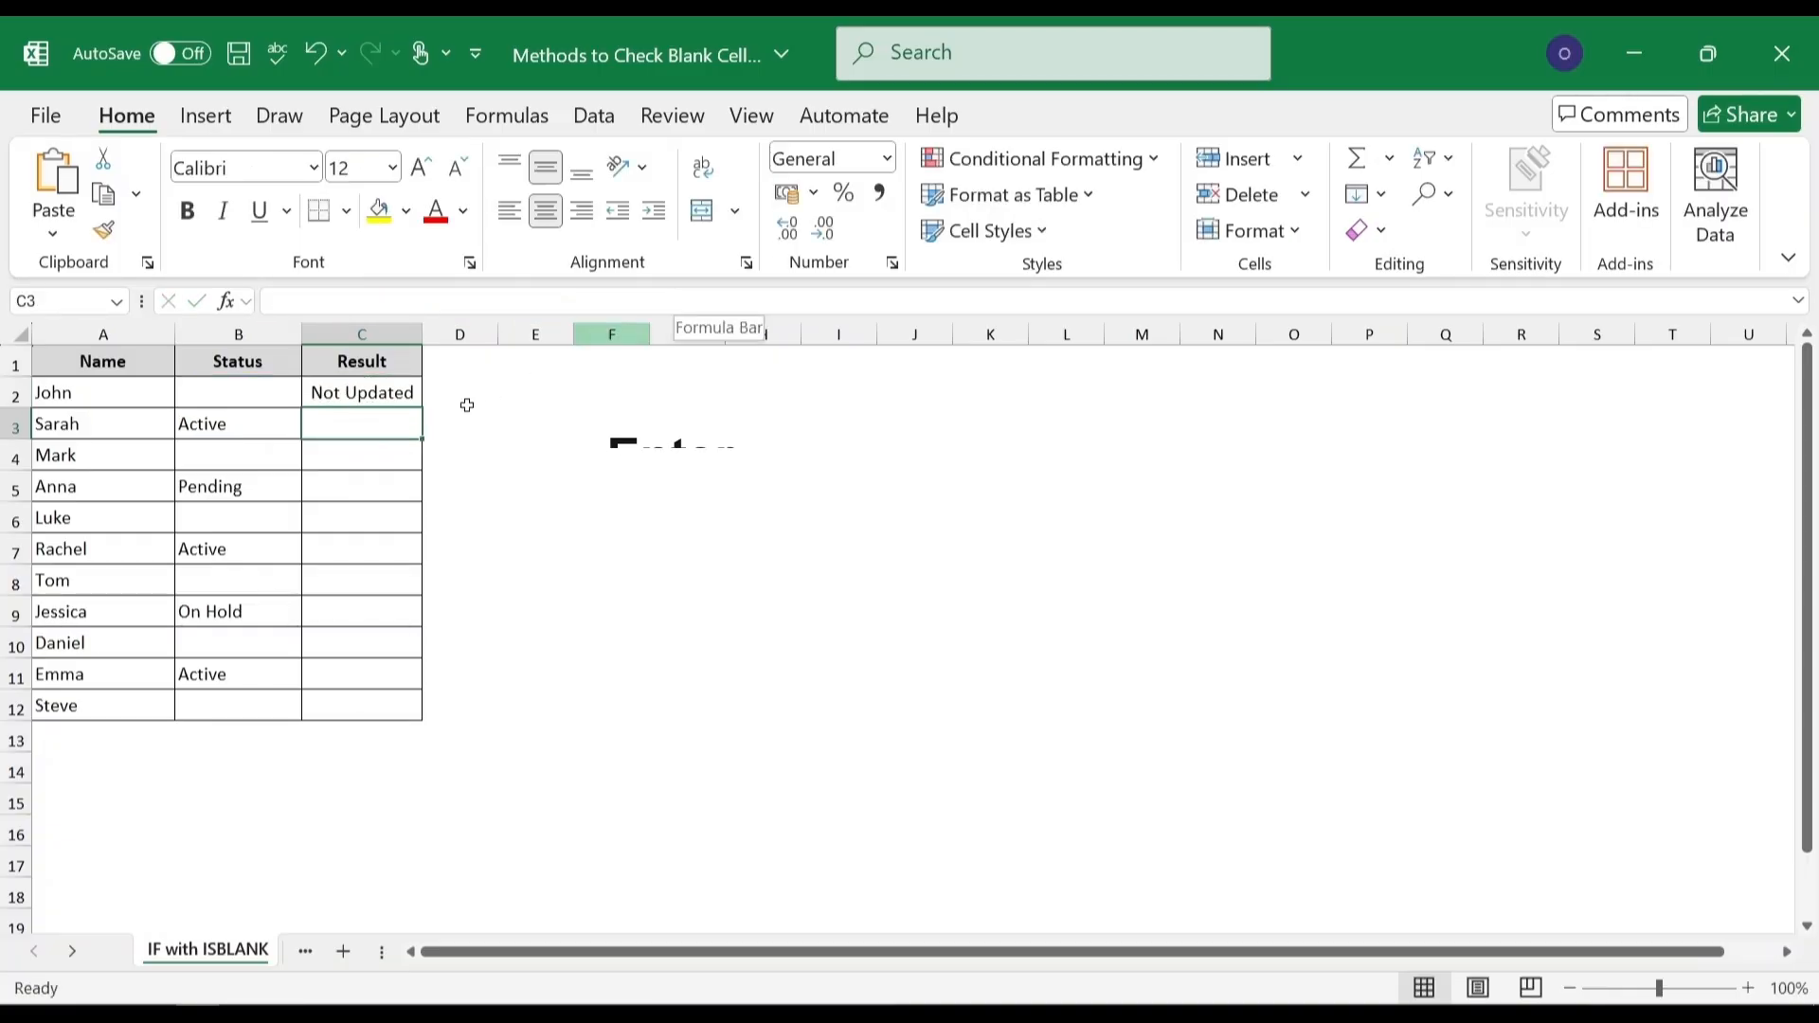
{"action": "left_click", "coordinate": [409, 398]}
{"action": "left_click_drag", "start_coordinate": [416, 399], "coordinate": [418, 710]}
{"action": "left_click", "coordinate": [522, 509]}
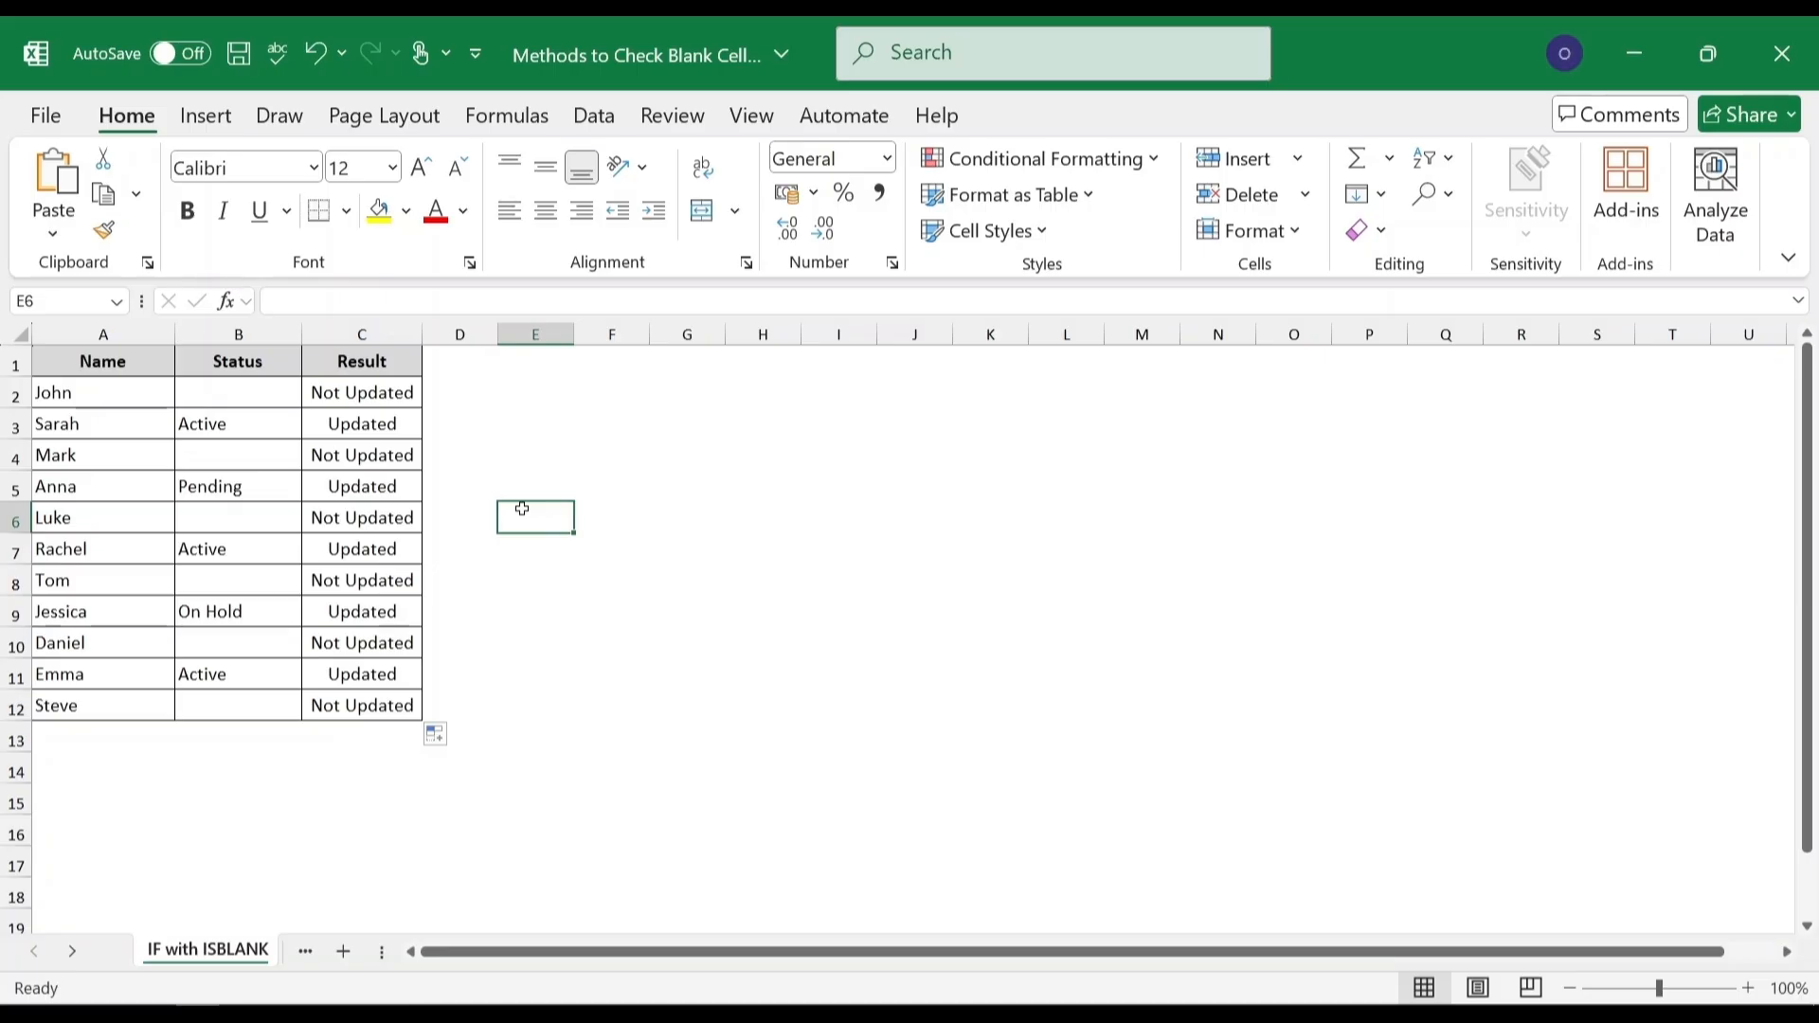
Add filters to the table A1:C12 and filter the Status column to show only blanks.
{"action": "left_click_drag", "start_coordinate": [52, 360], "coordinate": [369, 715]}
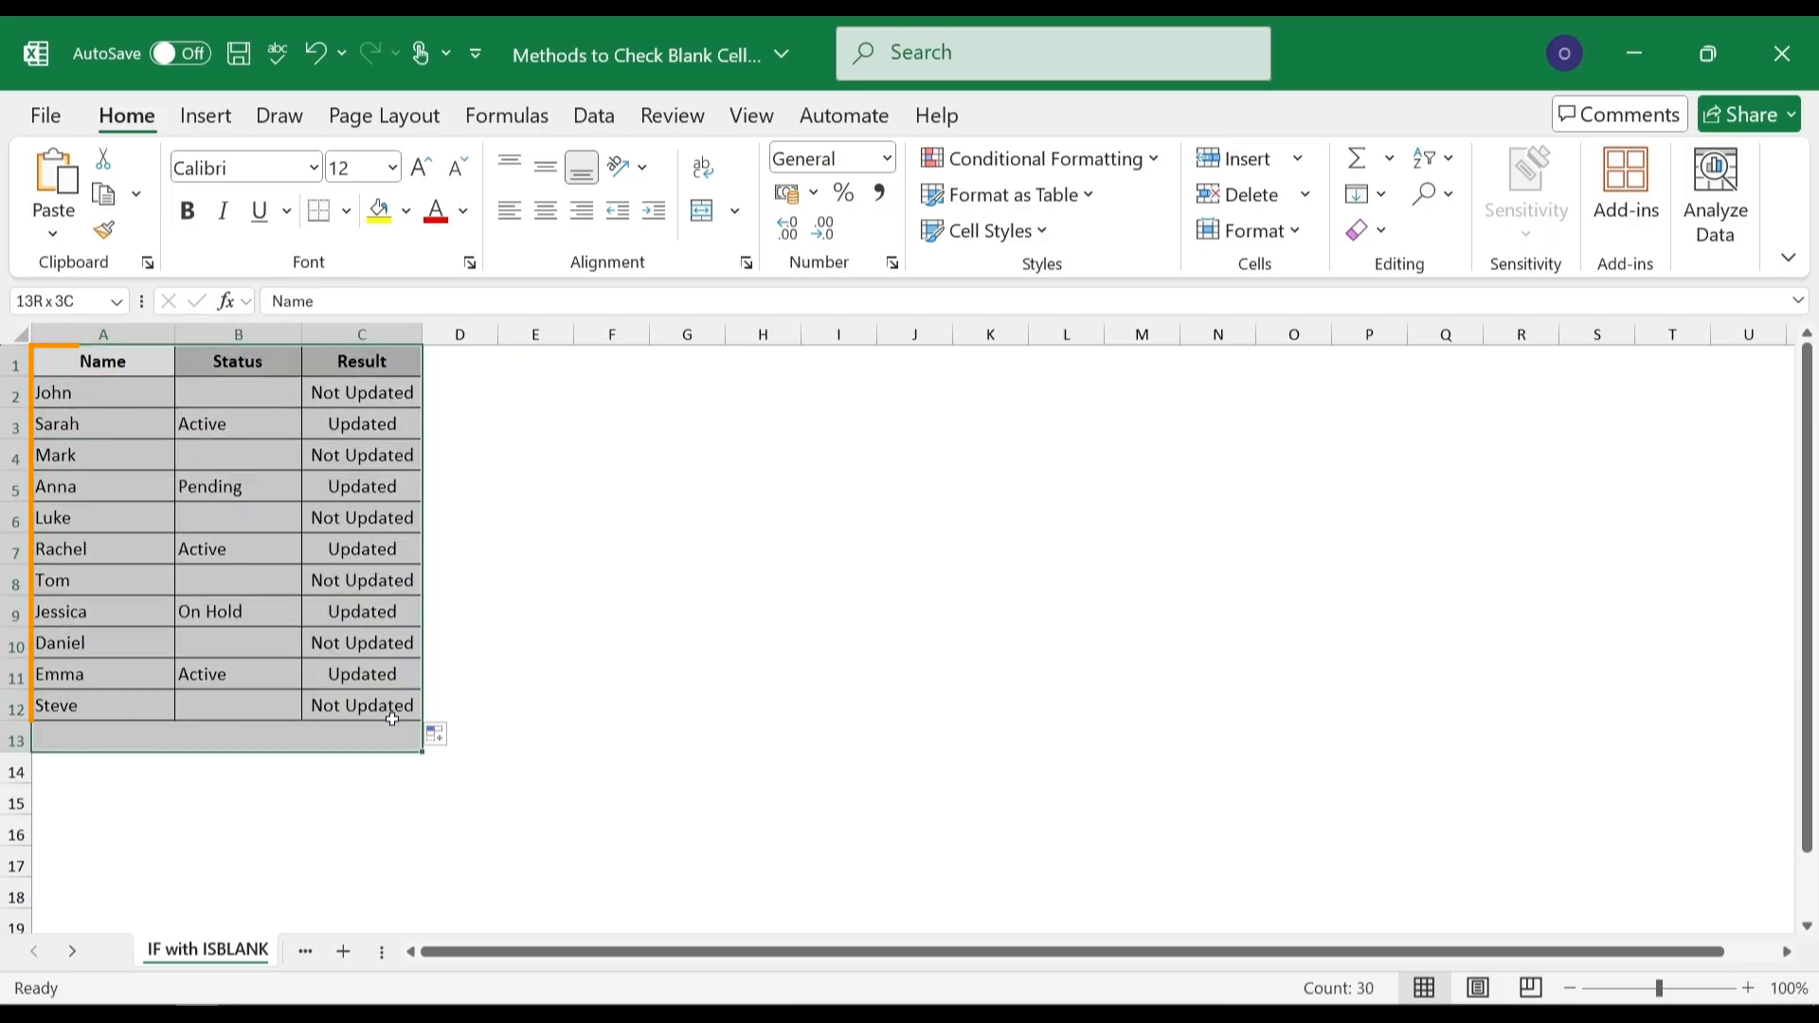
{"action": "left_click", "coordinate": [595, 114]}
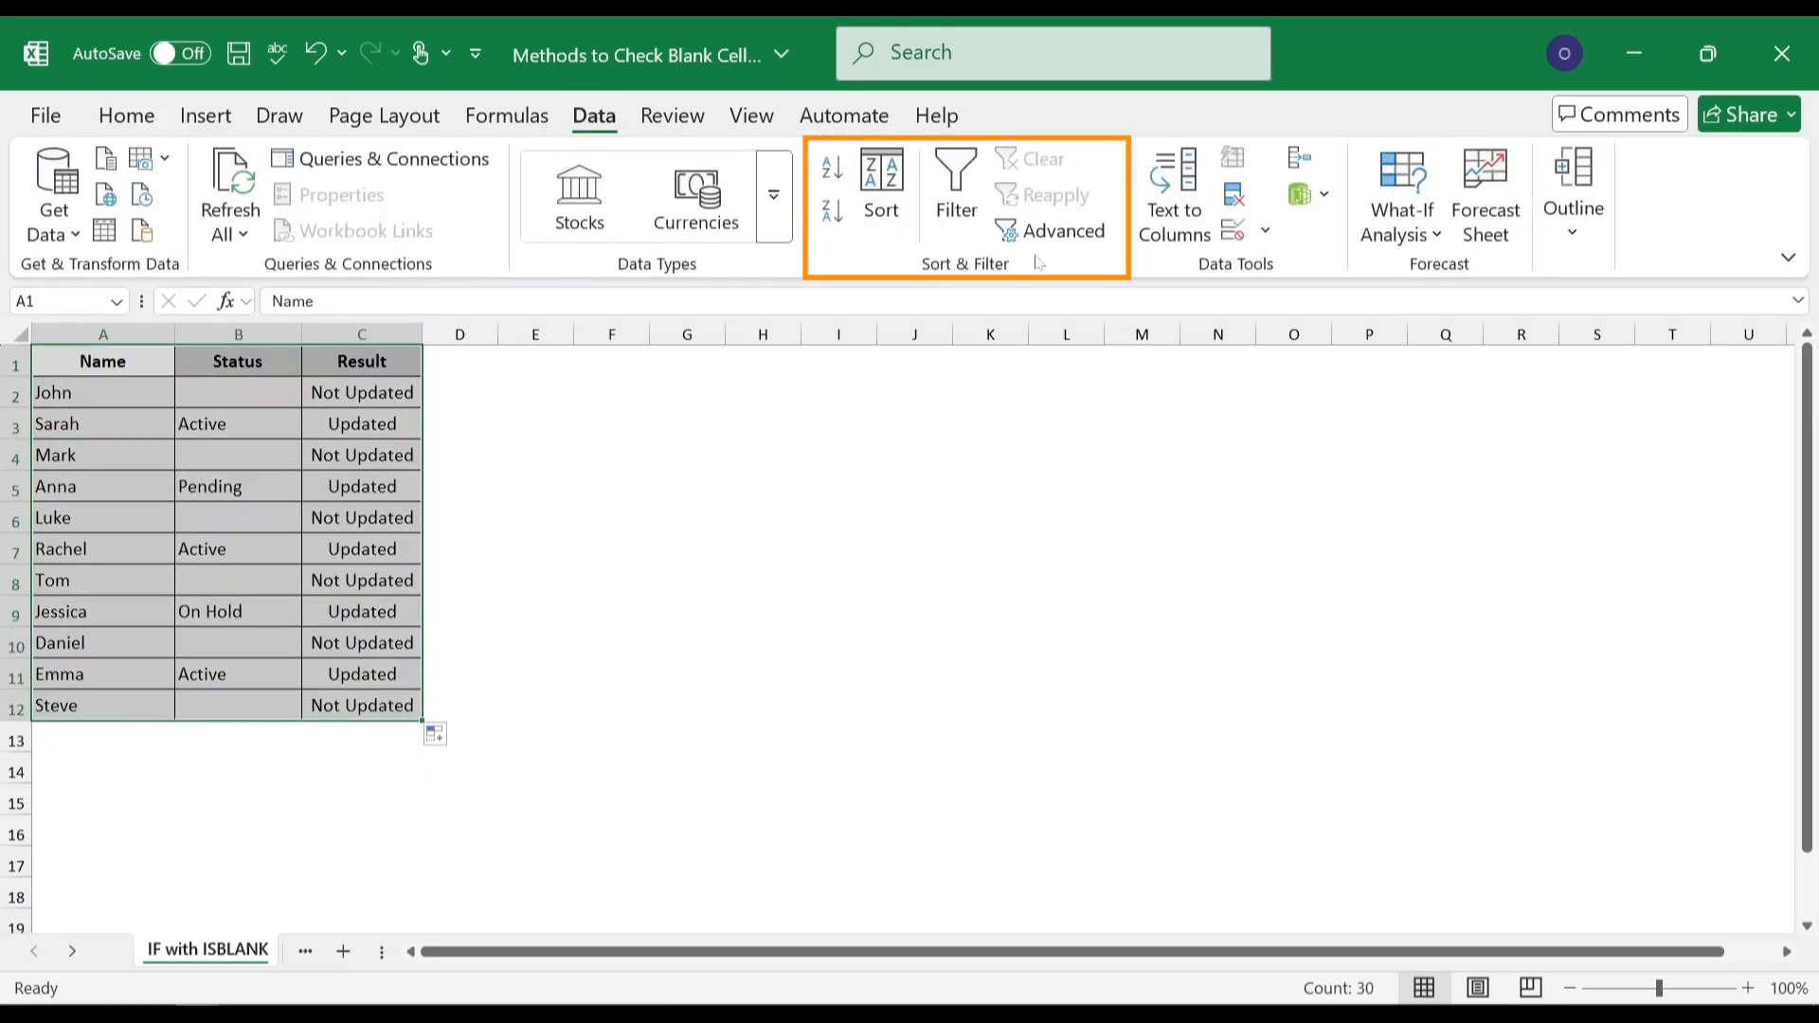
{"action": "left_click", "coordinate": [956, 182]}
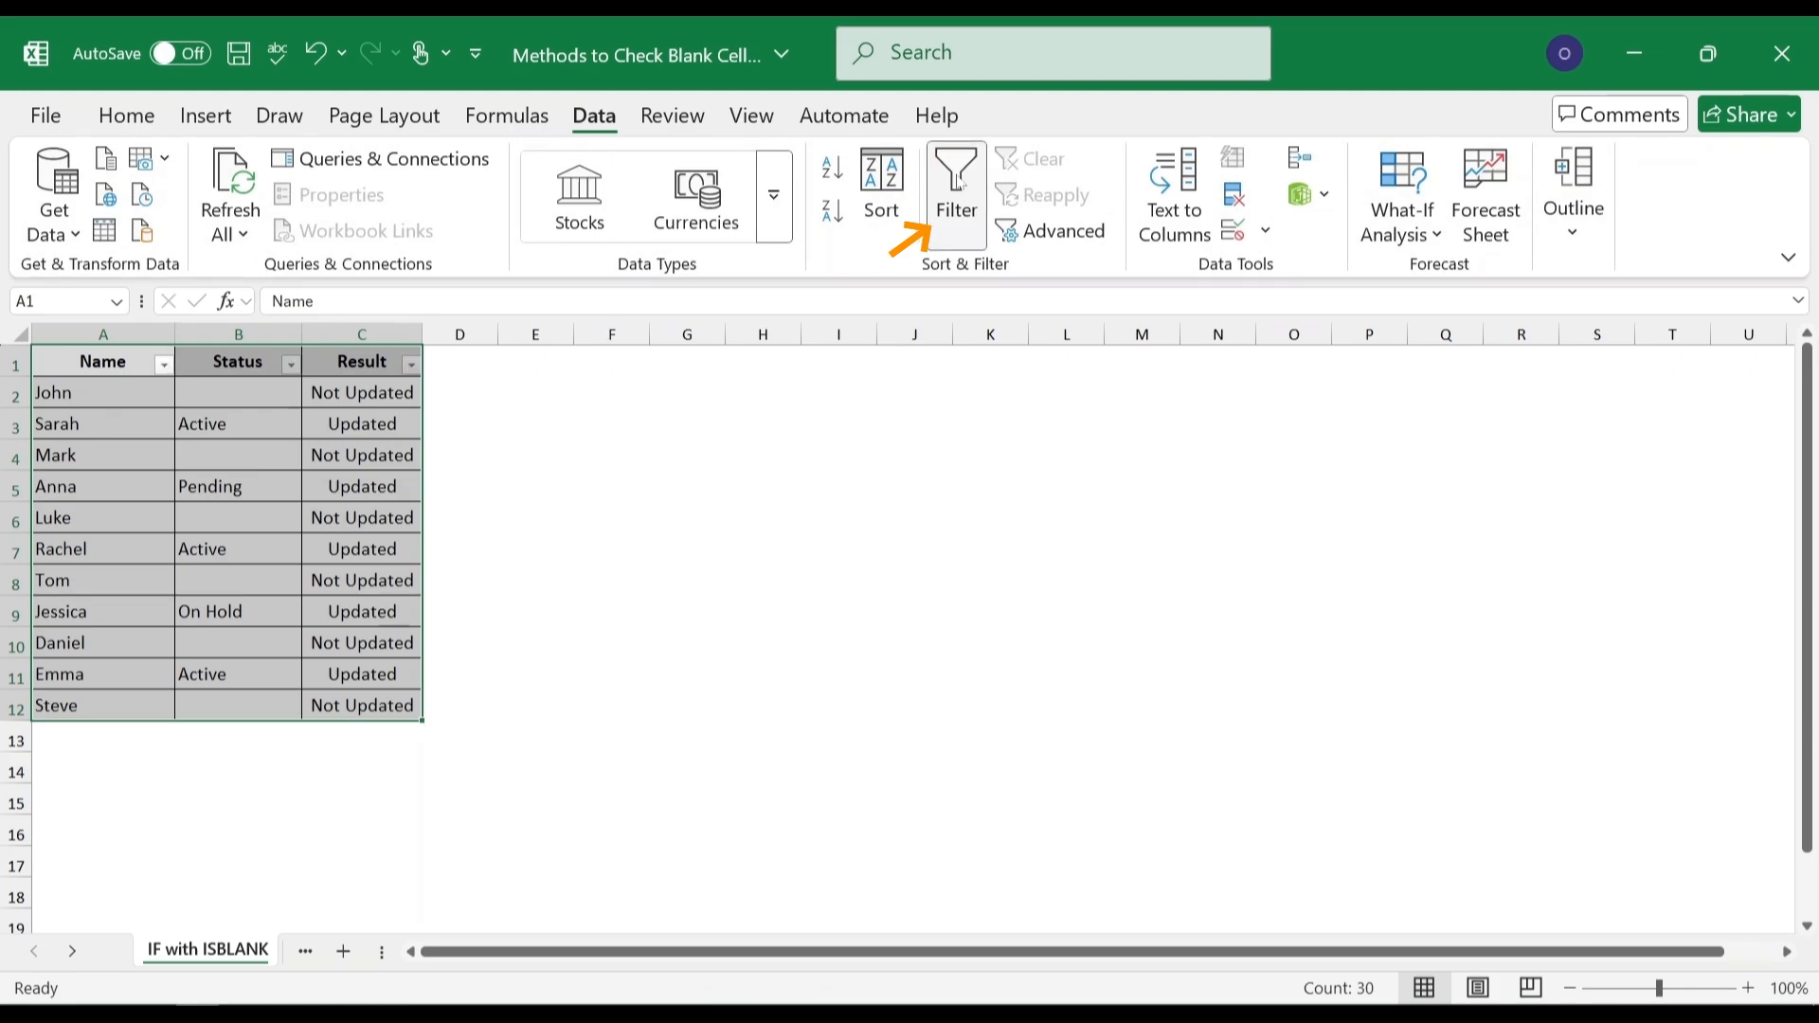
{"action": "left_click", "coordinate": [292, 367]}
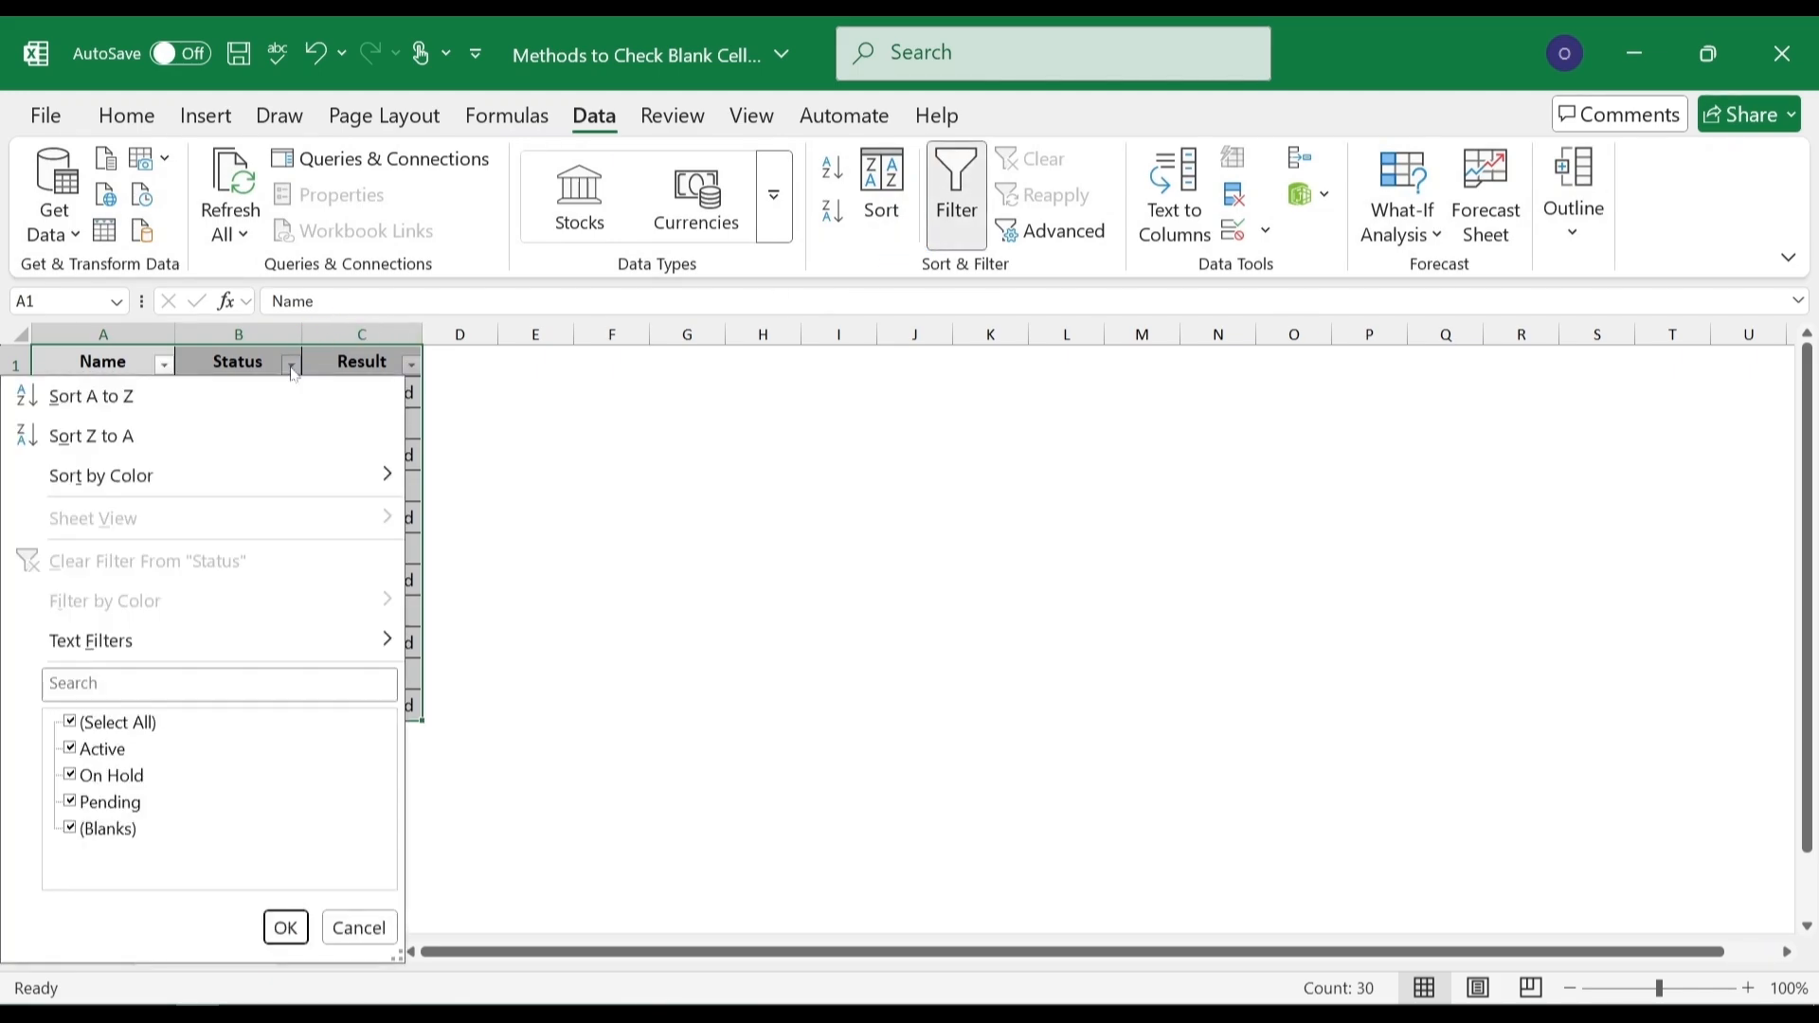
{"action": "left_click", "coordinate": [71, 722]}
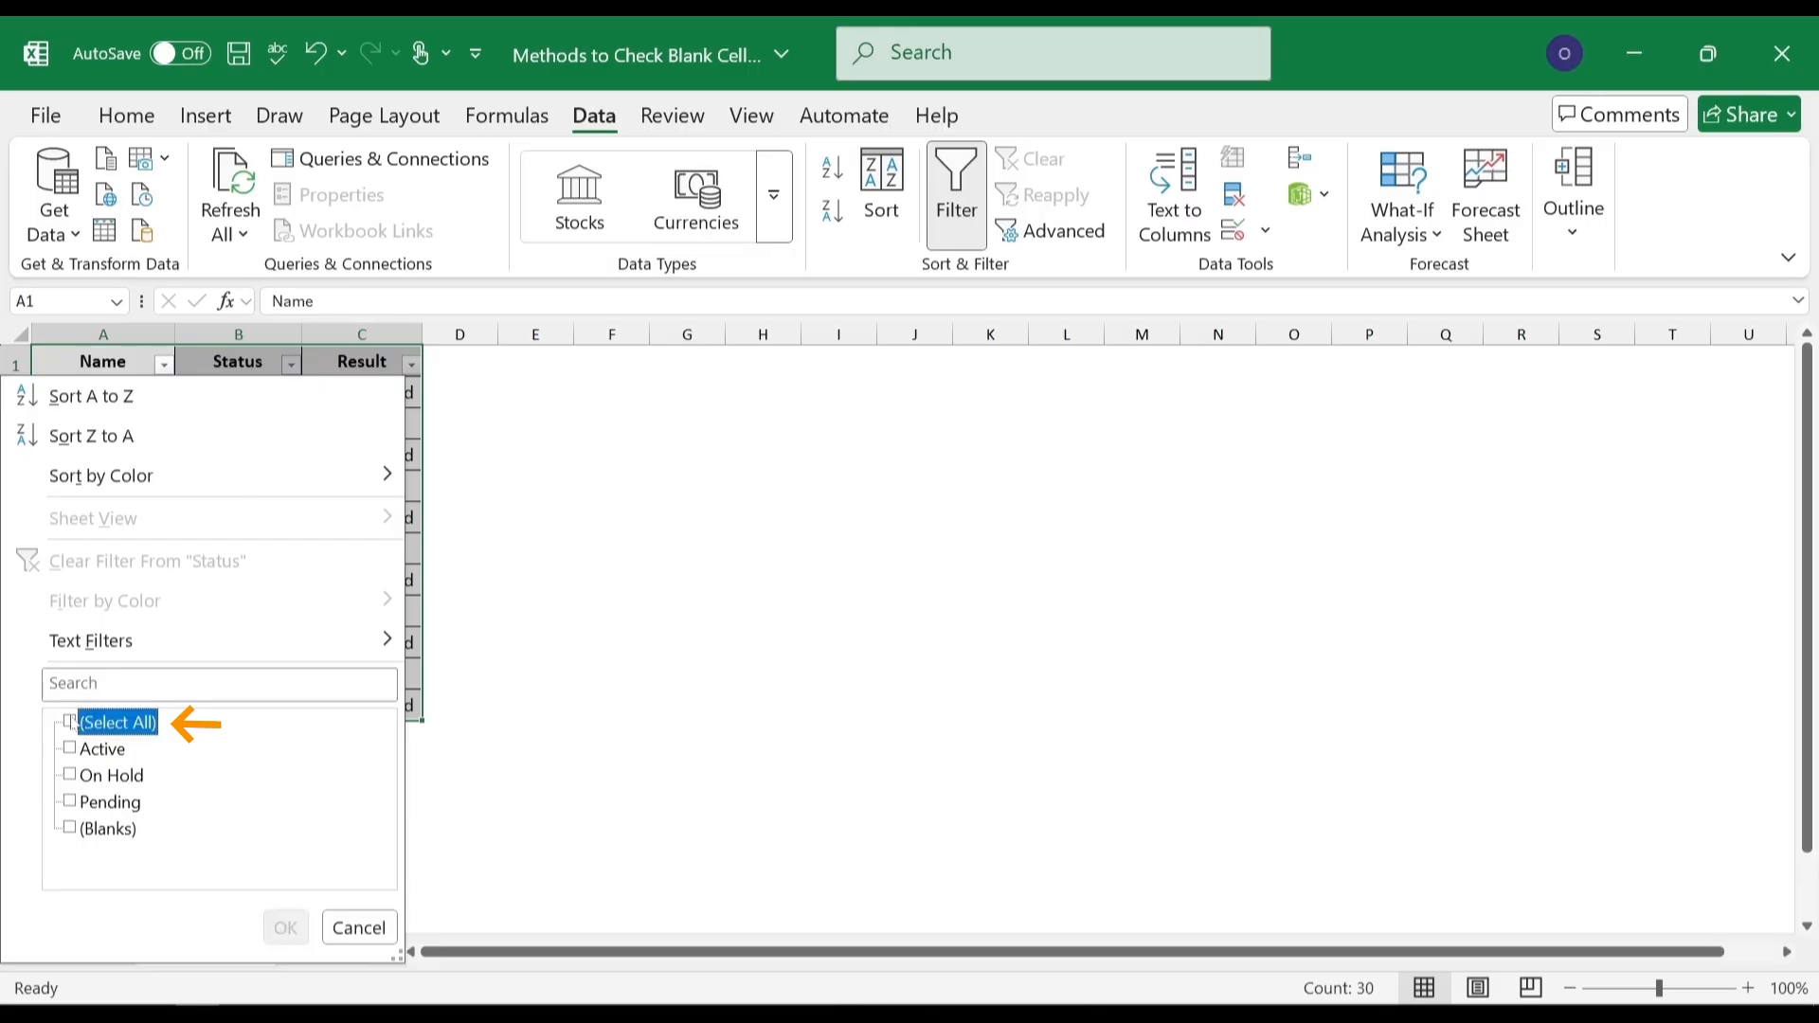
{"action": "left_click", "coordinate": [71, 830]}
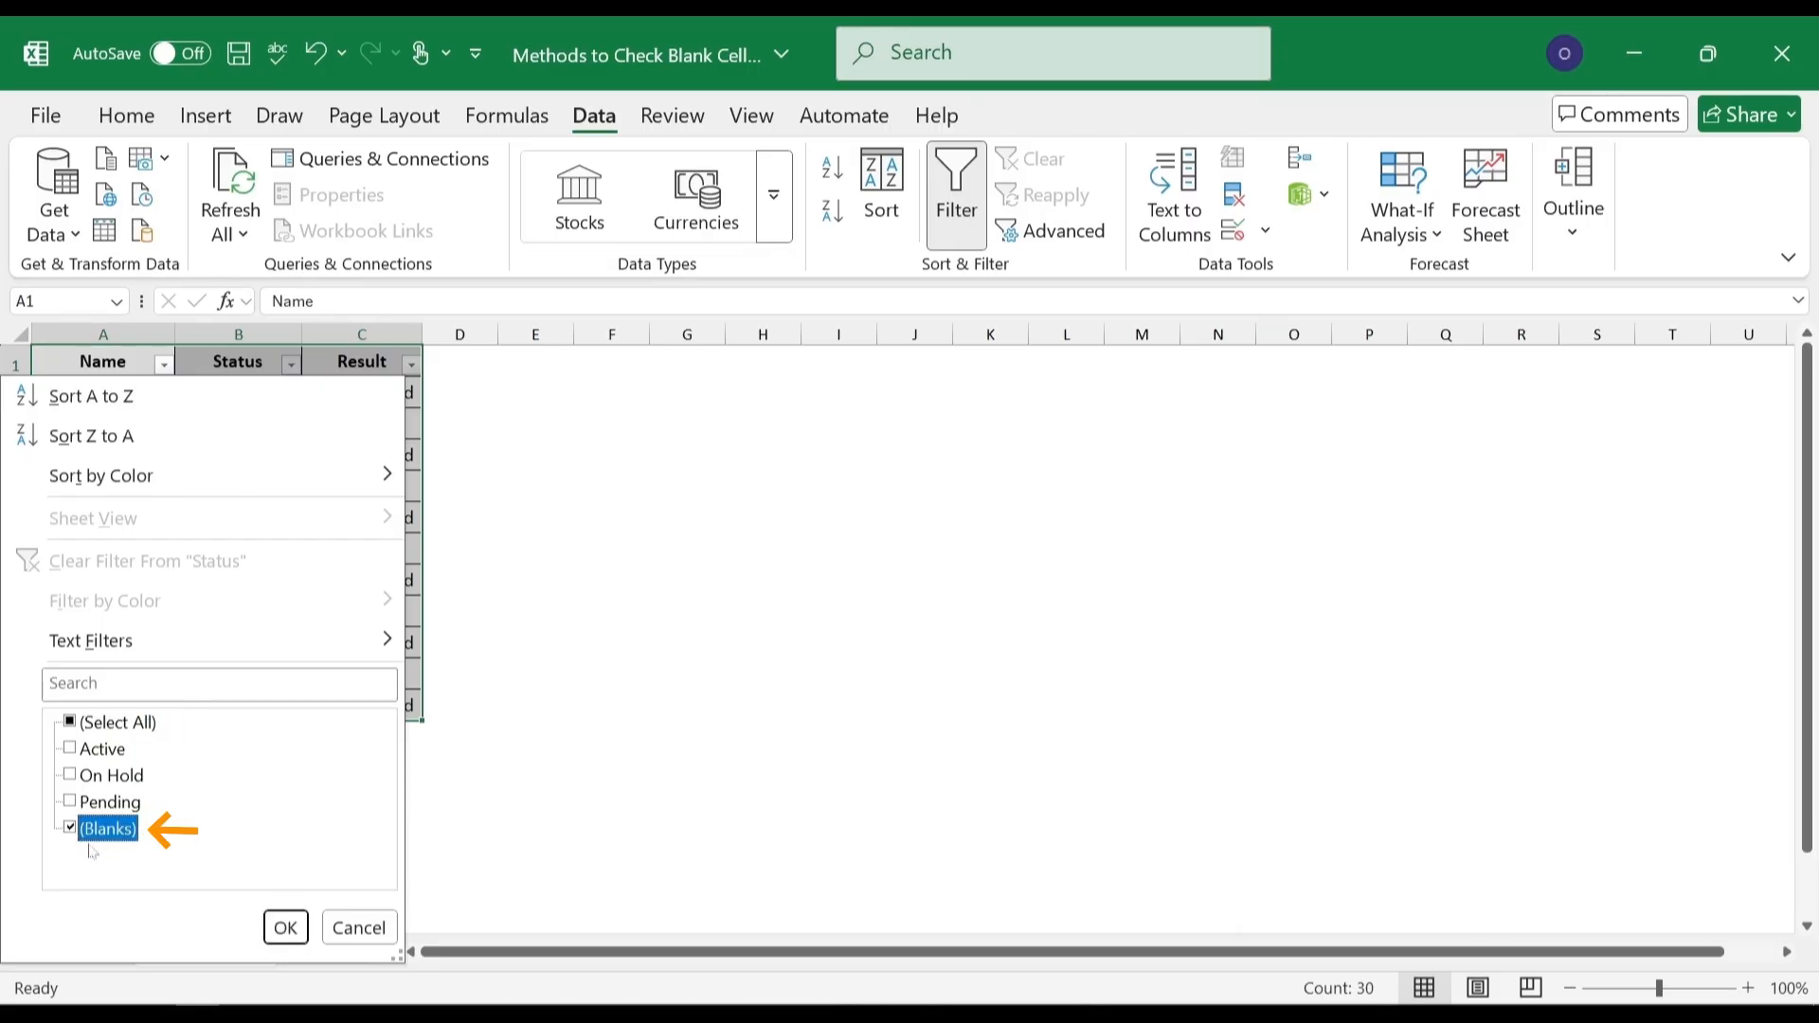
{"action": "left_click", "coordinate": [284, 928]}
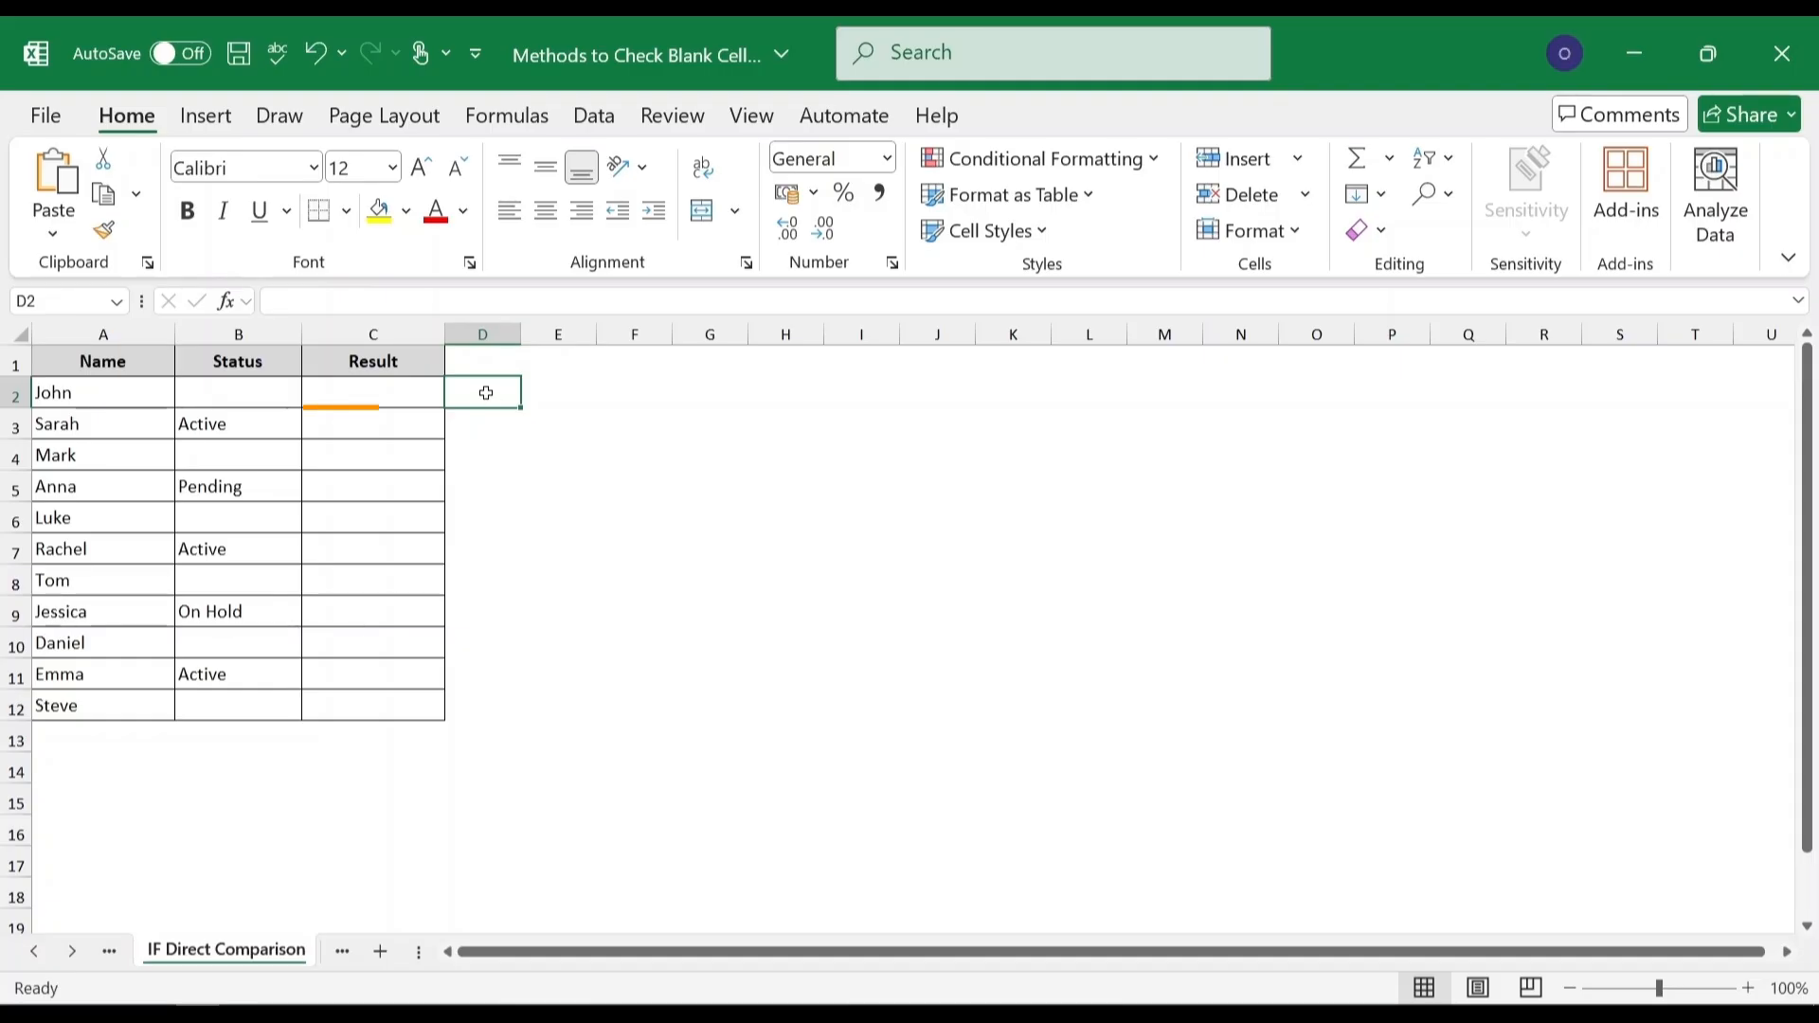
On the IF Direct Comparison sheet, enter =IF(B2="","Status Missing","Status Provided") in C2.
{"action": "left_click", "coordinate": [411, 390]}
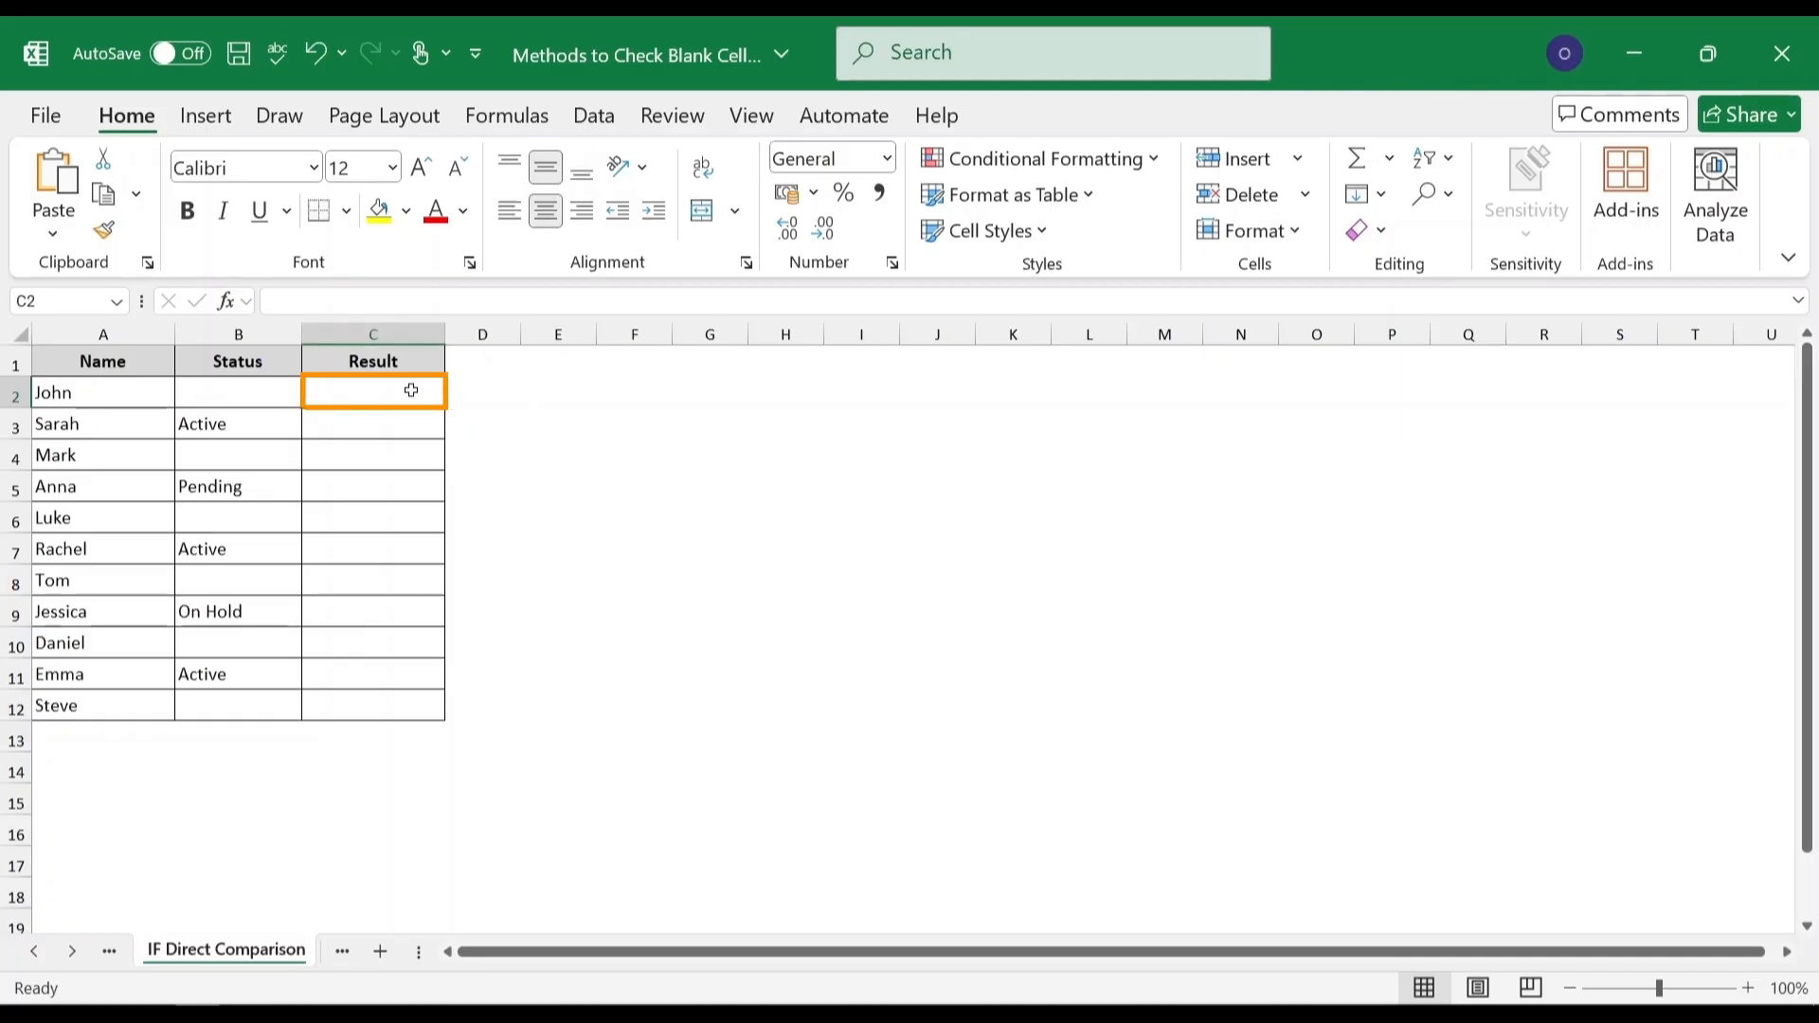
{"action": "key", "text": "F2"}
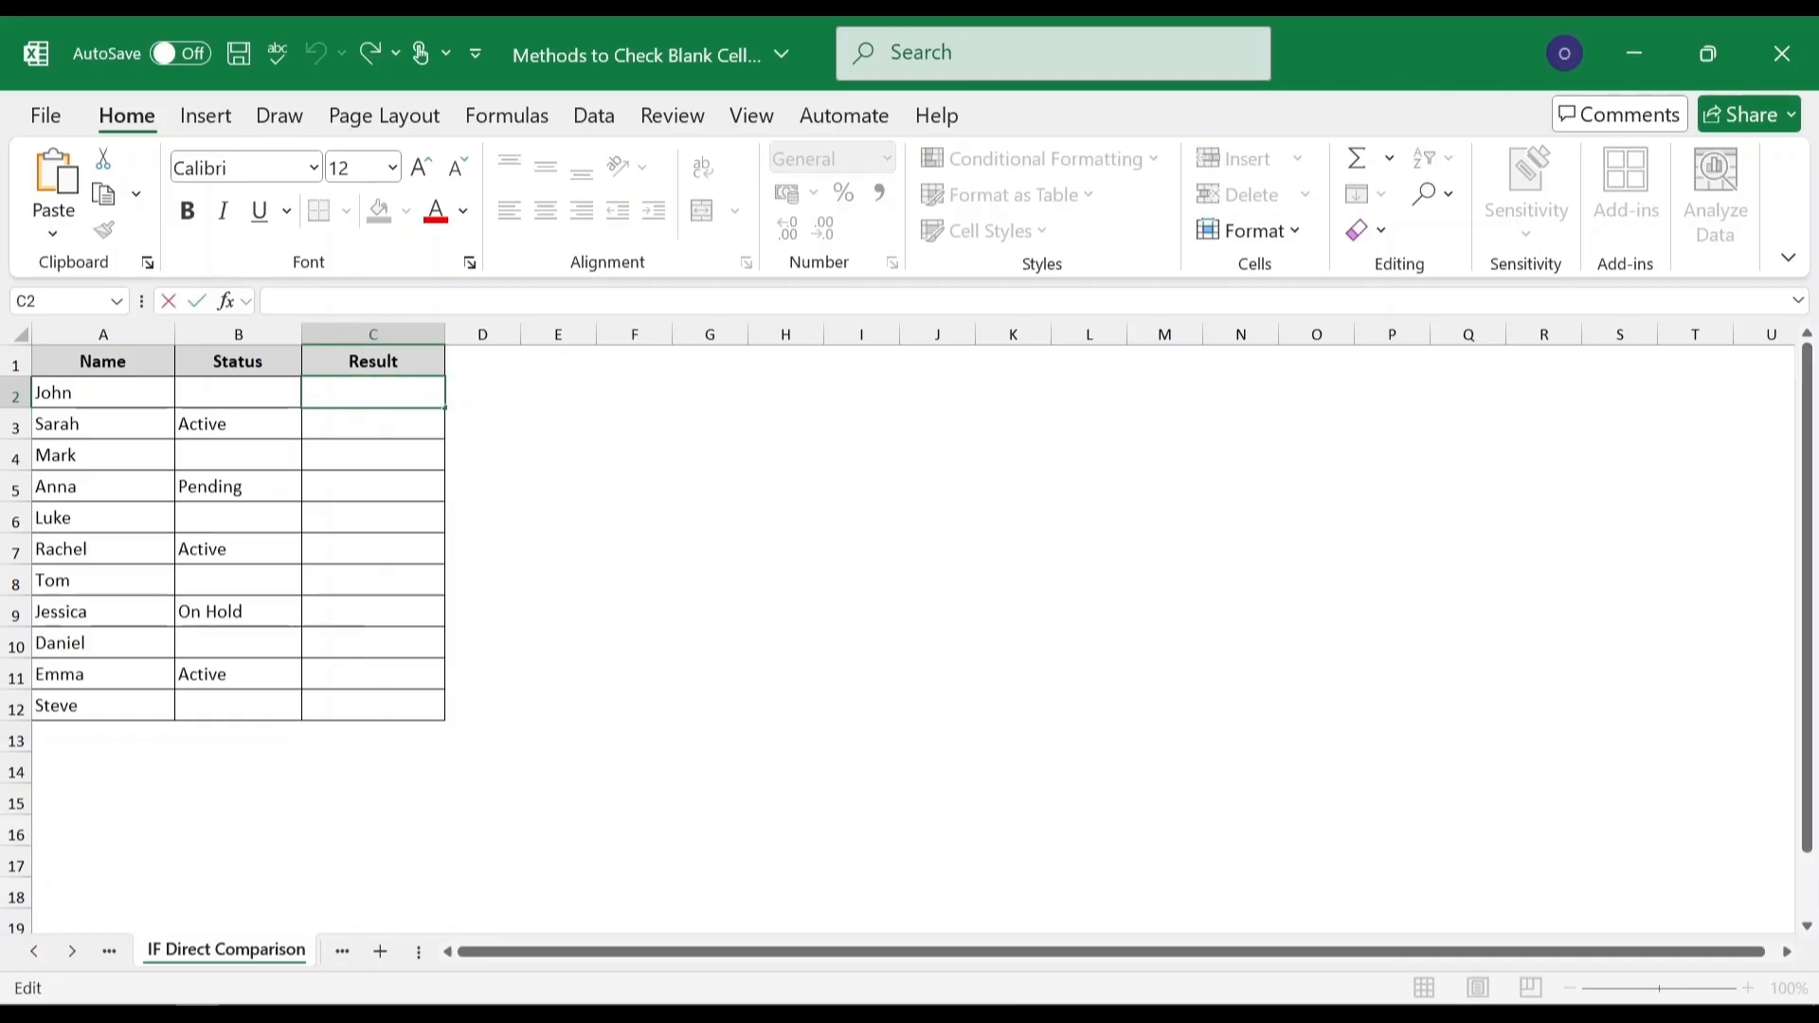
{"action": "type", "text": "=IF("}
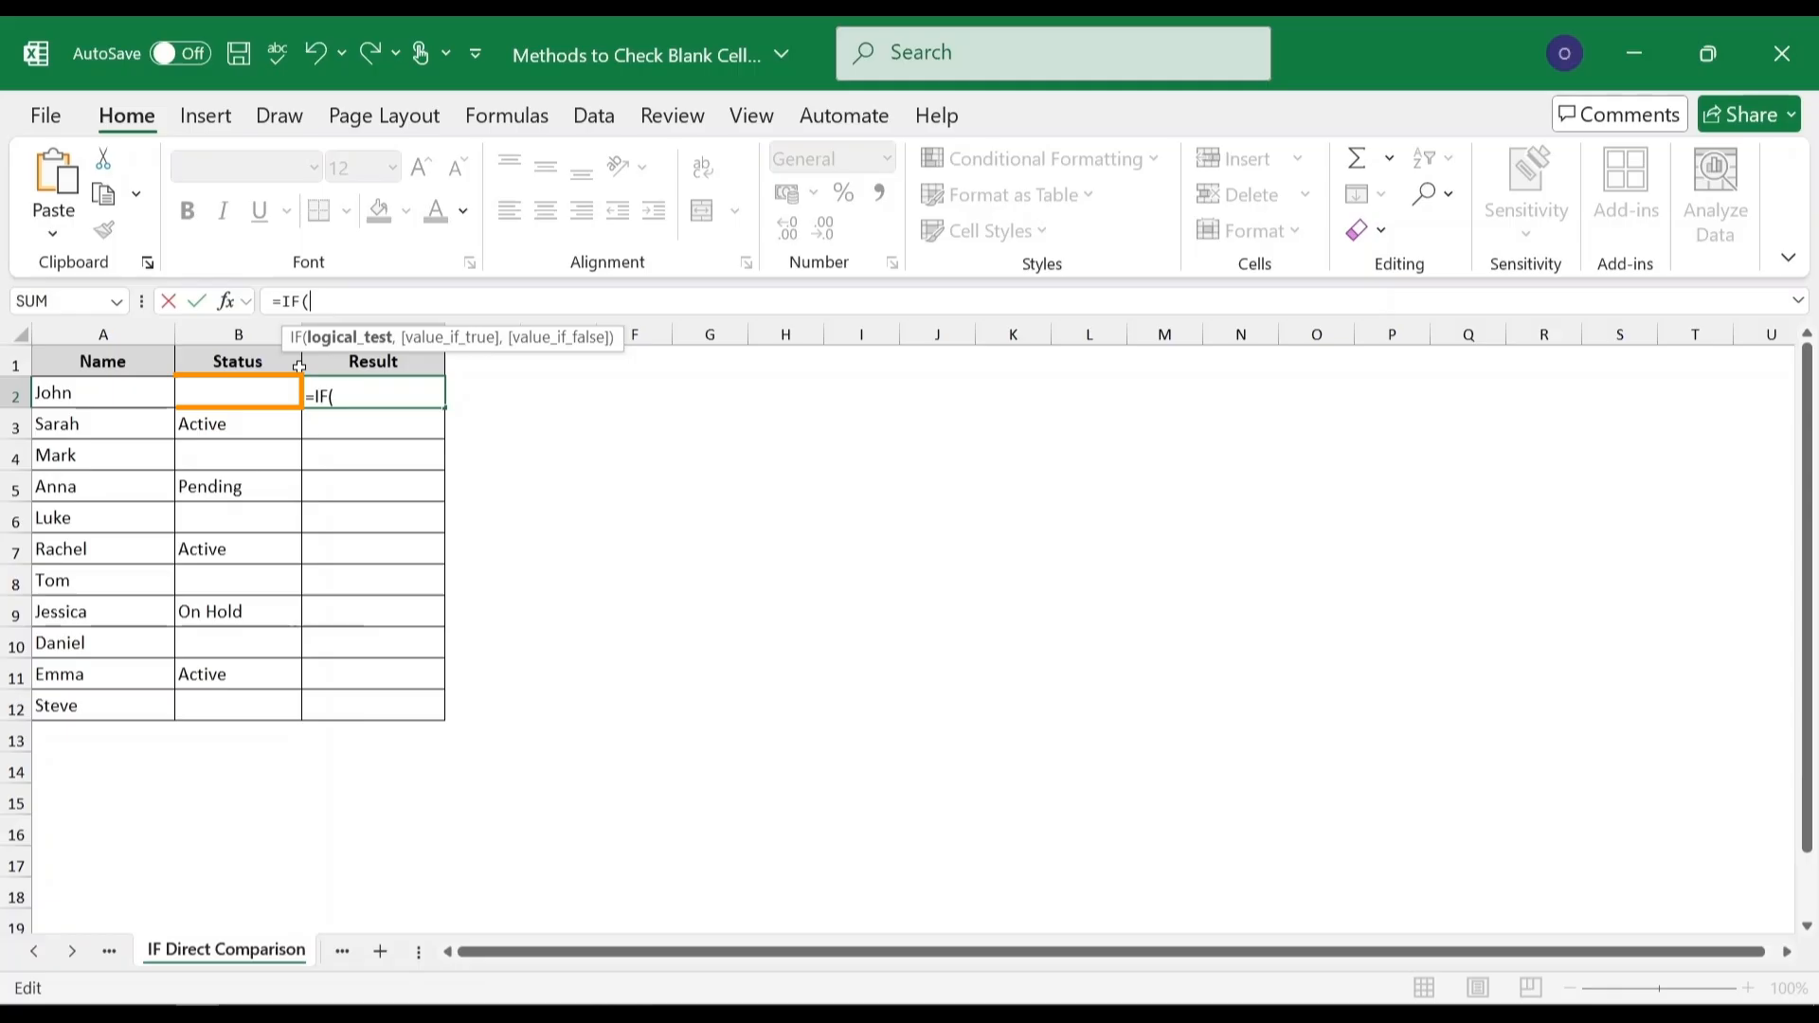
{"action": "left_click", "coordinate": [267, 395]}
{"action": "type", "text": "="}
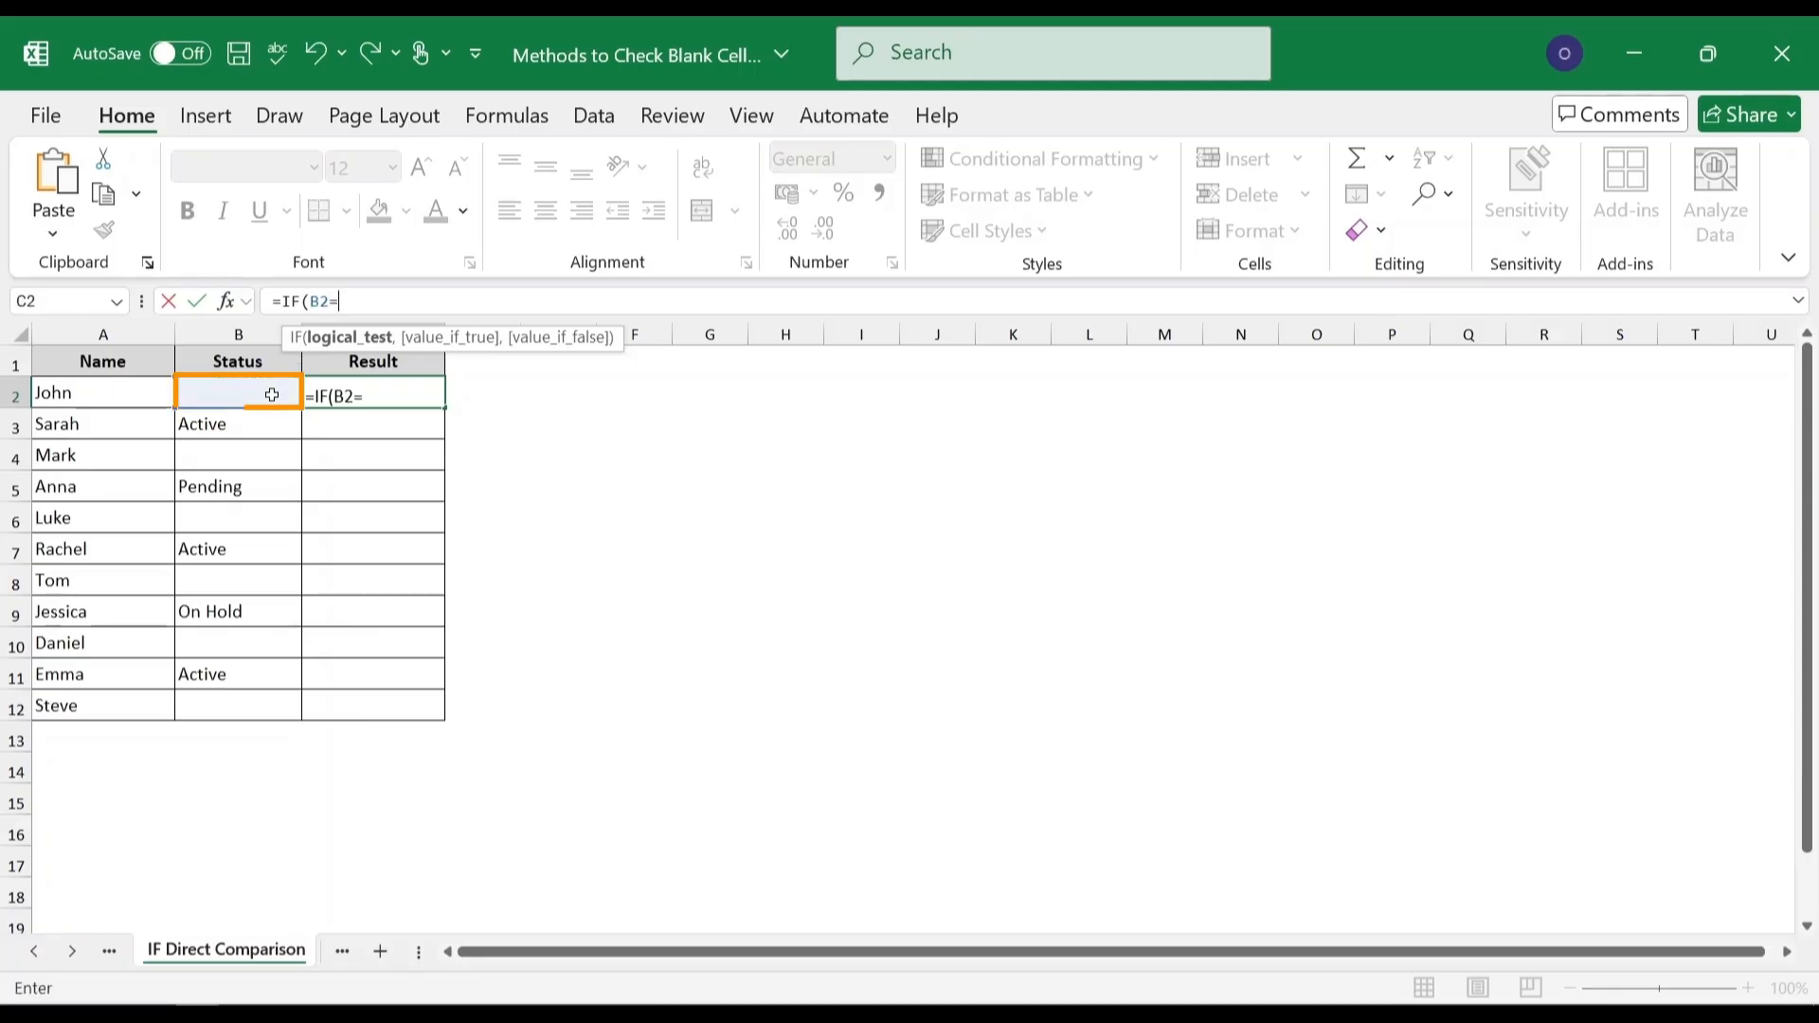
{"action": "type", "text": "\"\","}
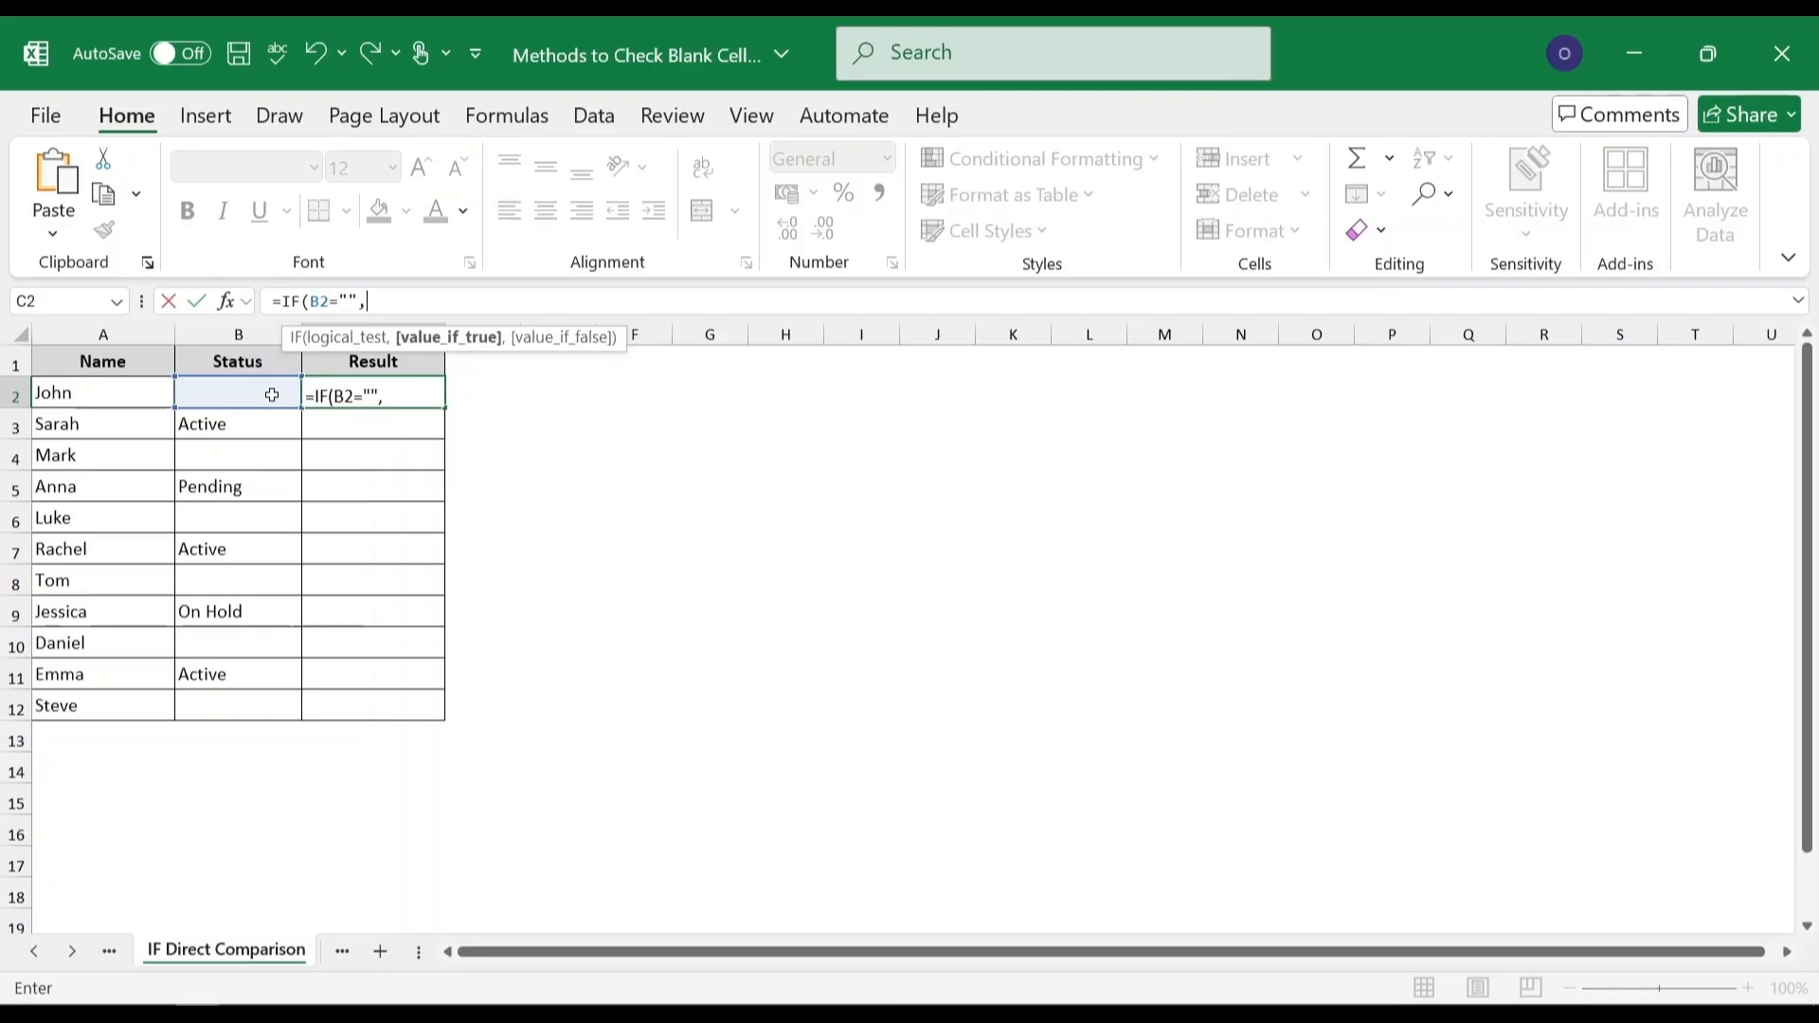
{"action": "type", "text": "\"Status Missing\","}
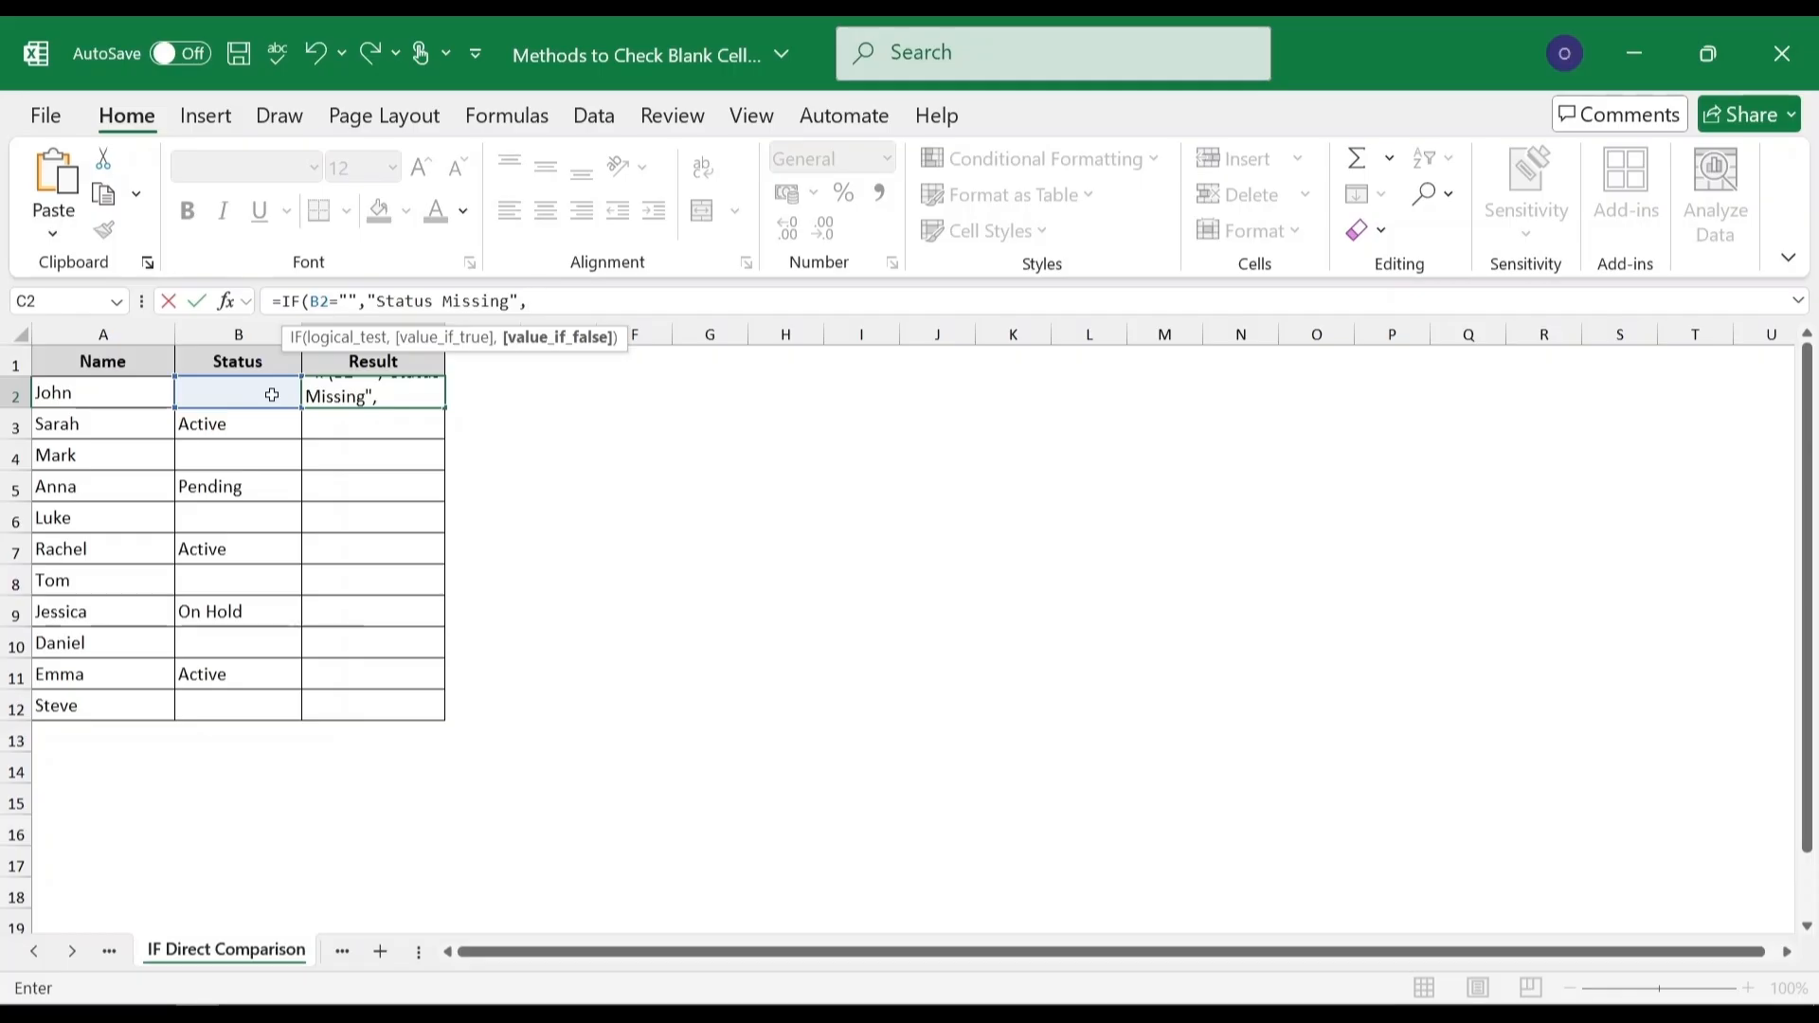
{"action": "type", "text": "\"Status Provided\")"}
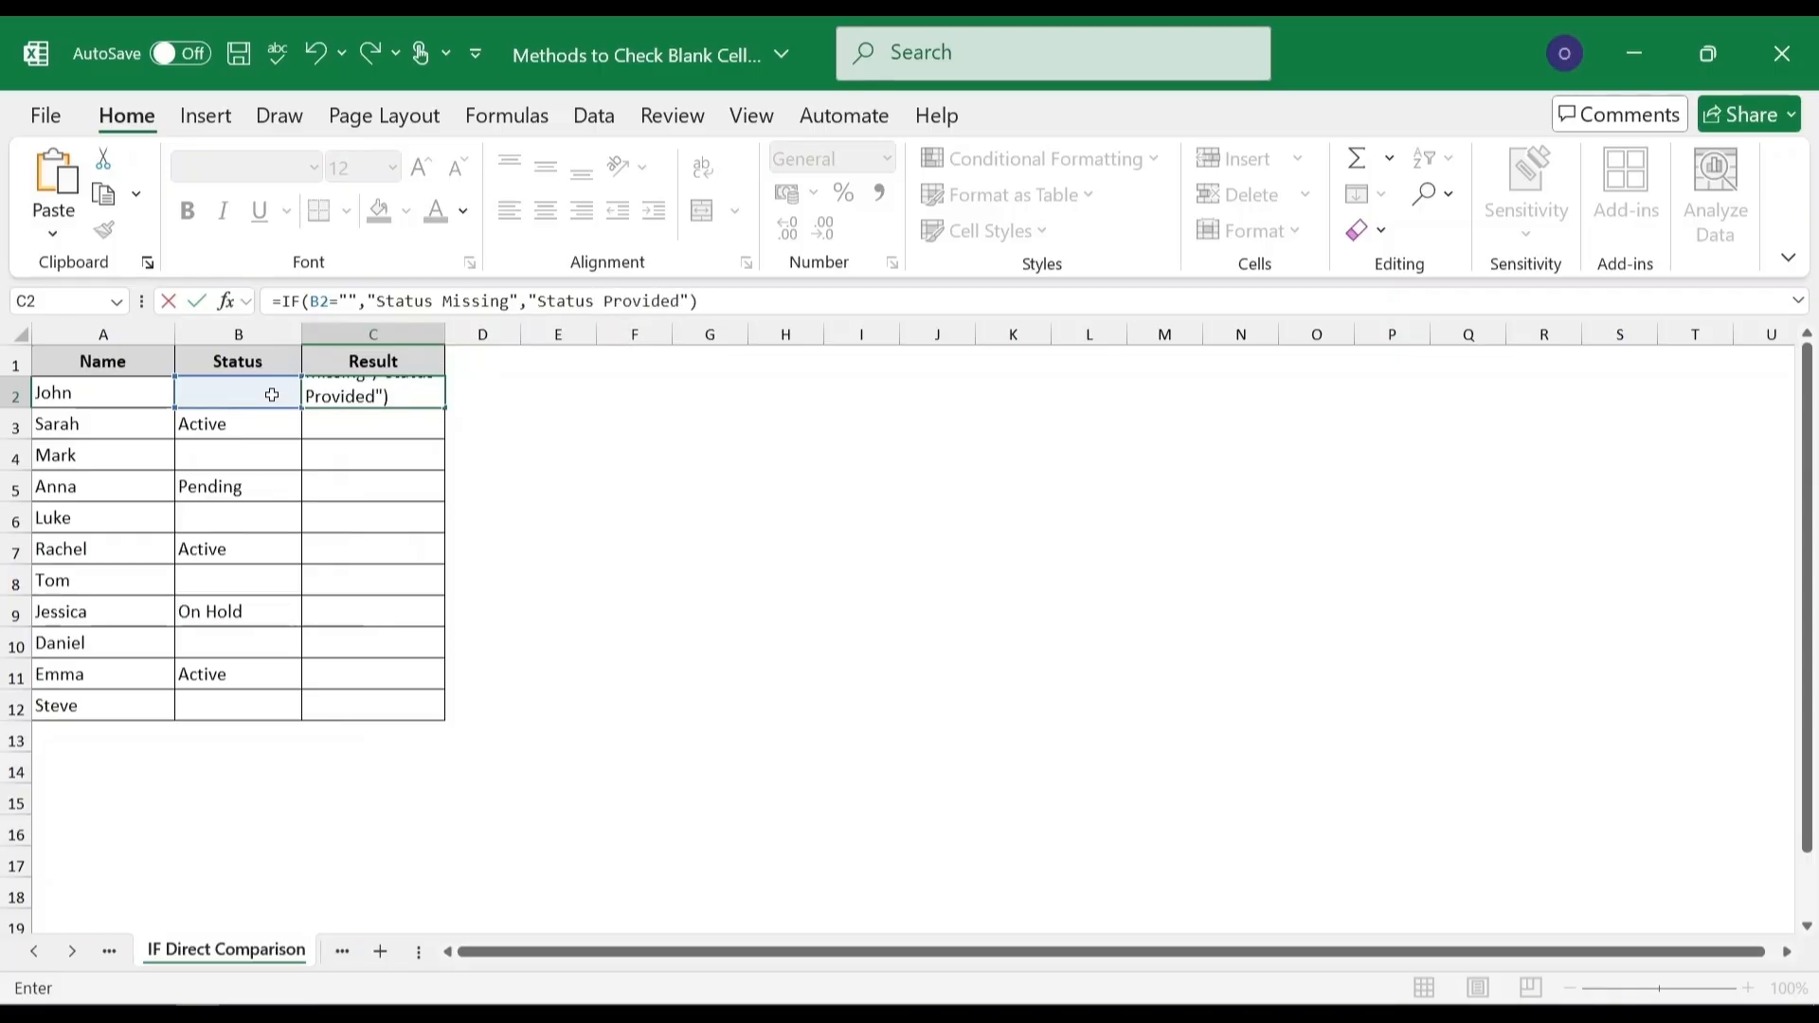
{"action": "key", "text": "Return"}
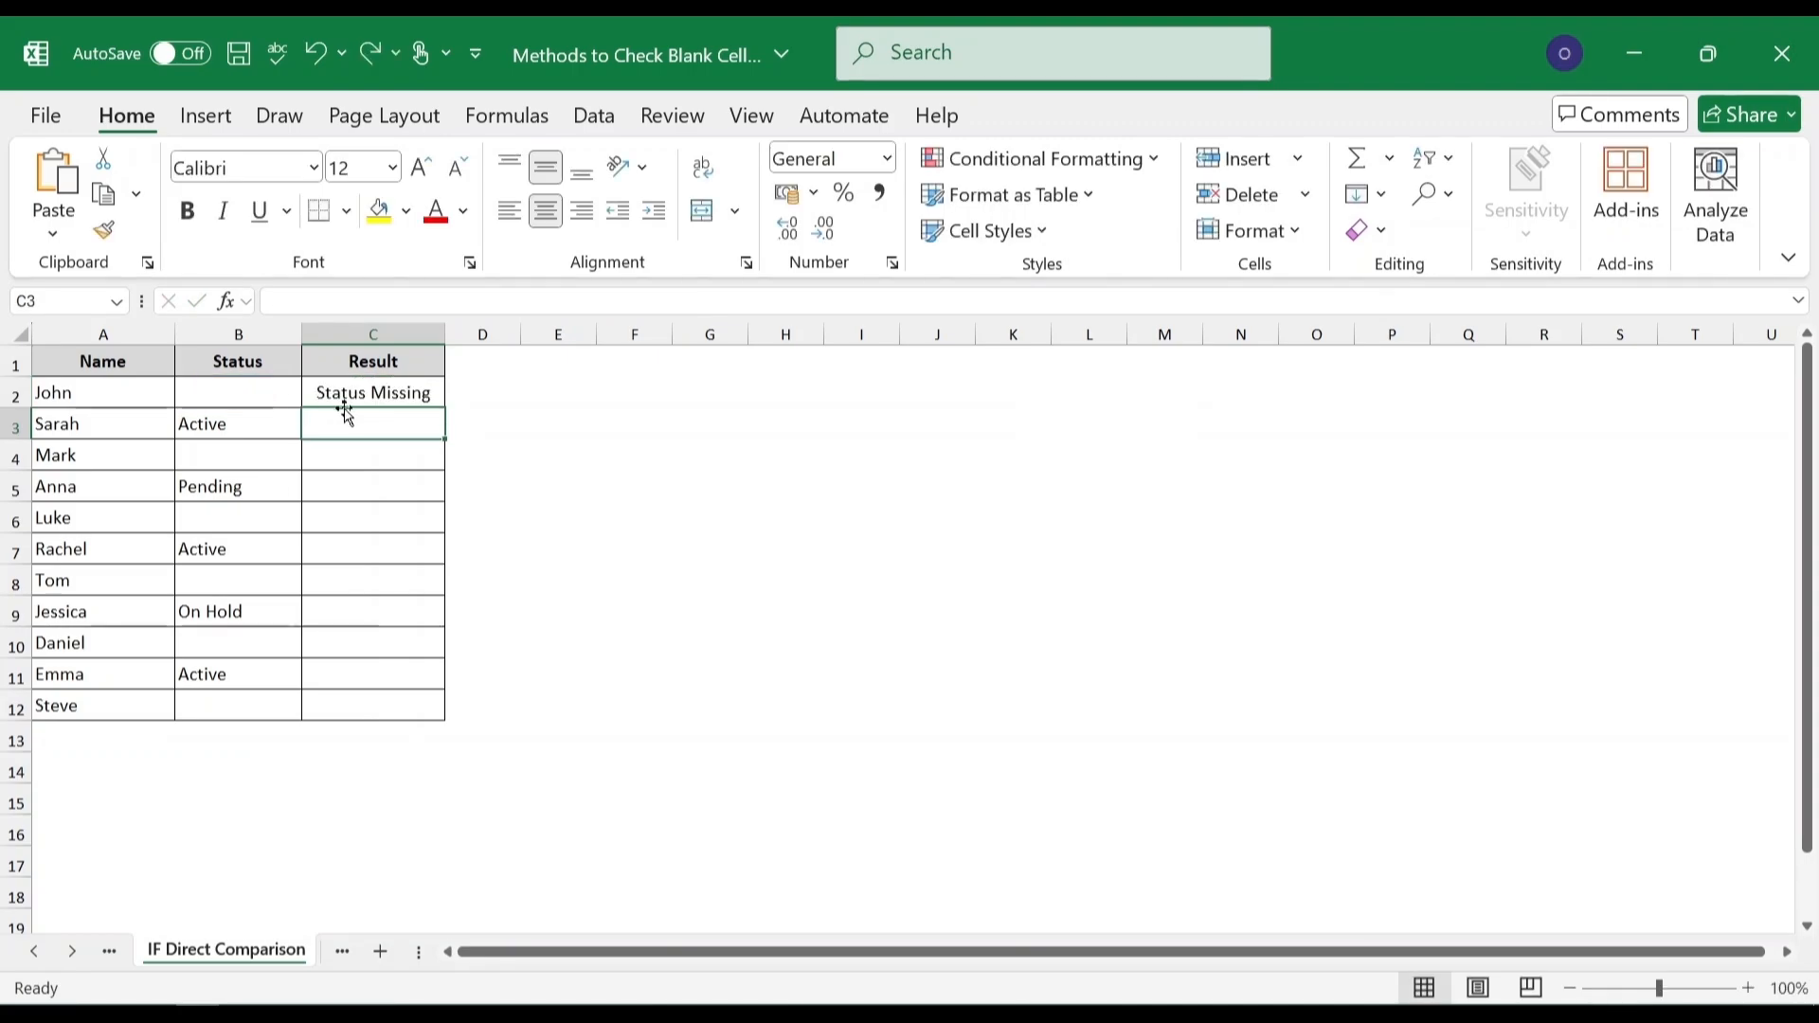
Fill the C2 direct comparison formula down the Result column to the last table row.
{"action": "left_click", "coordinate": [432, 394]}
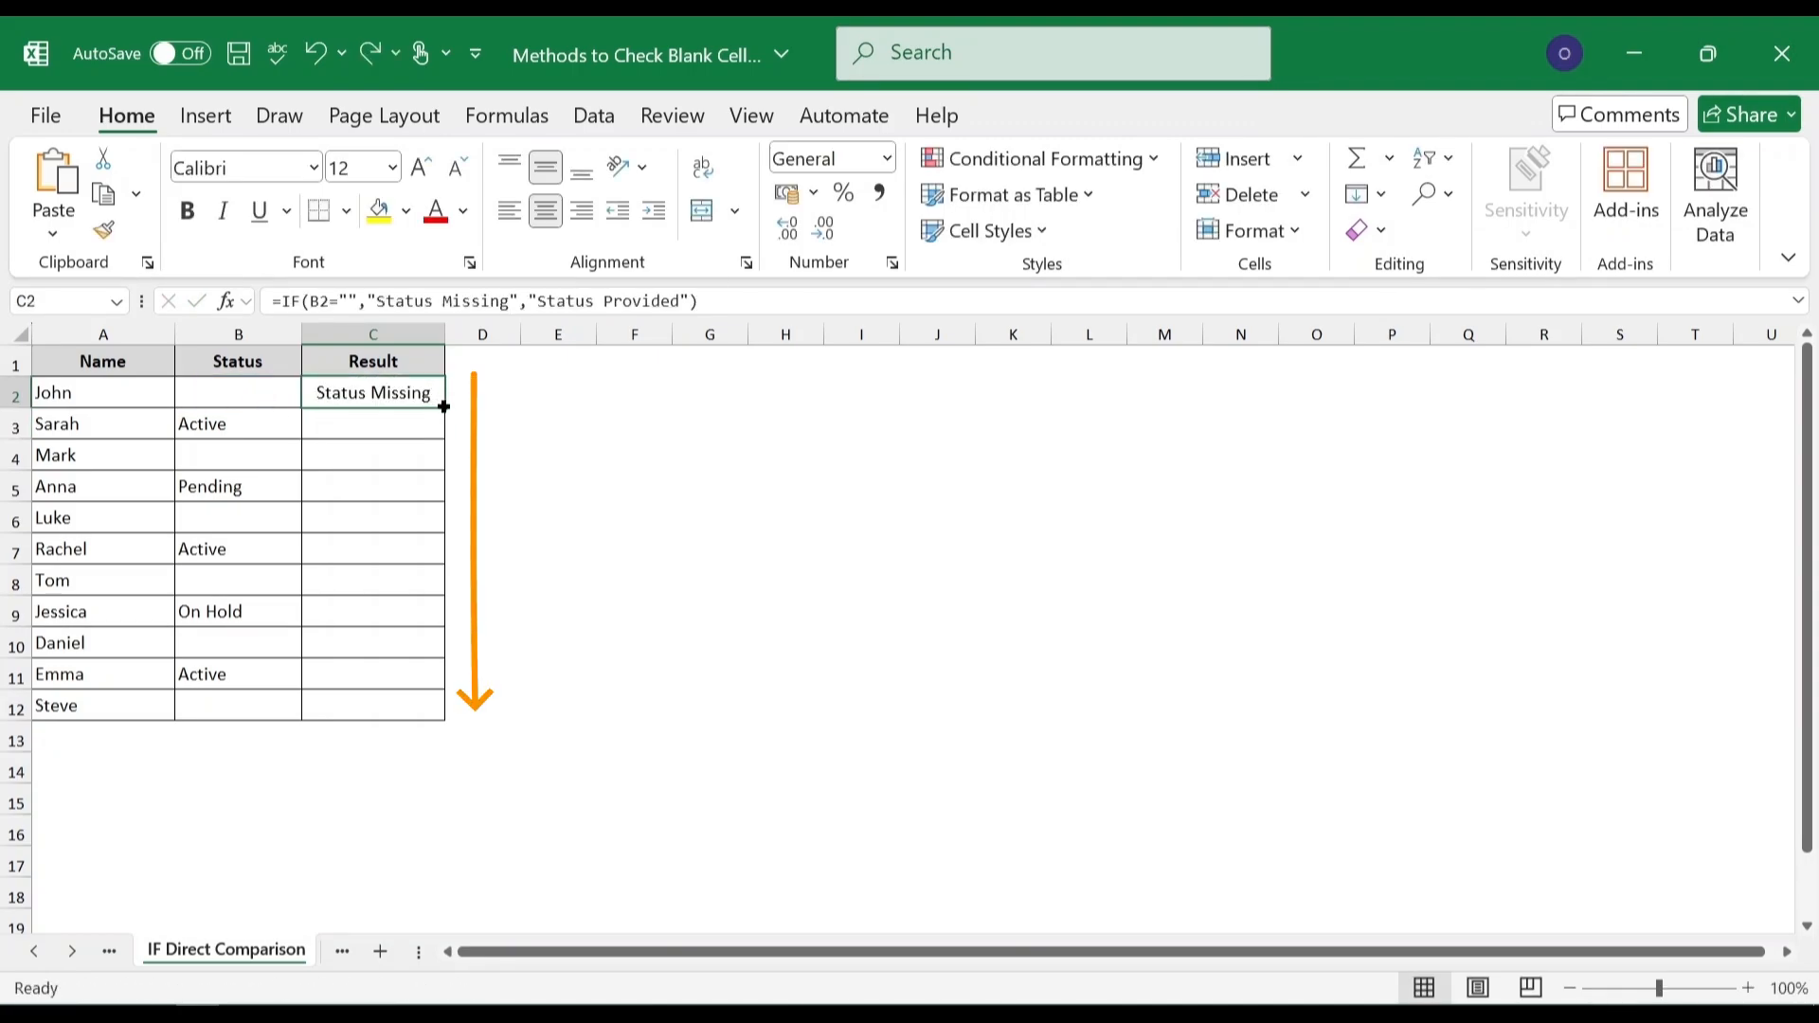
{"action": "double_click", "coordinate": [444, 406]}
{"action": "left_click", "coordinate": [549, 400]}
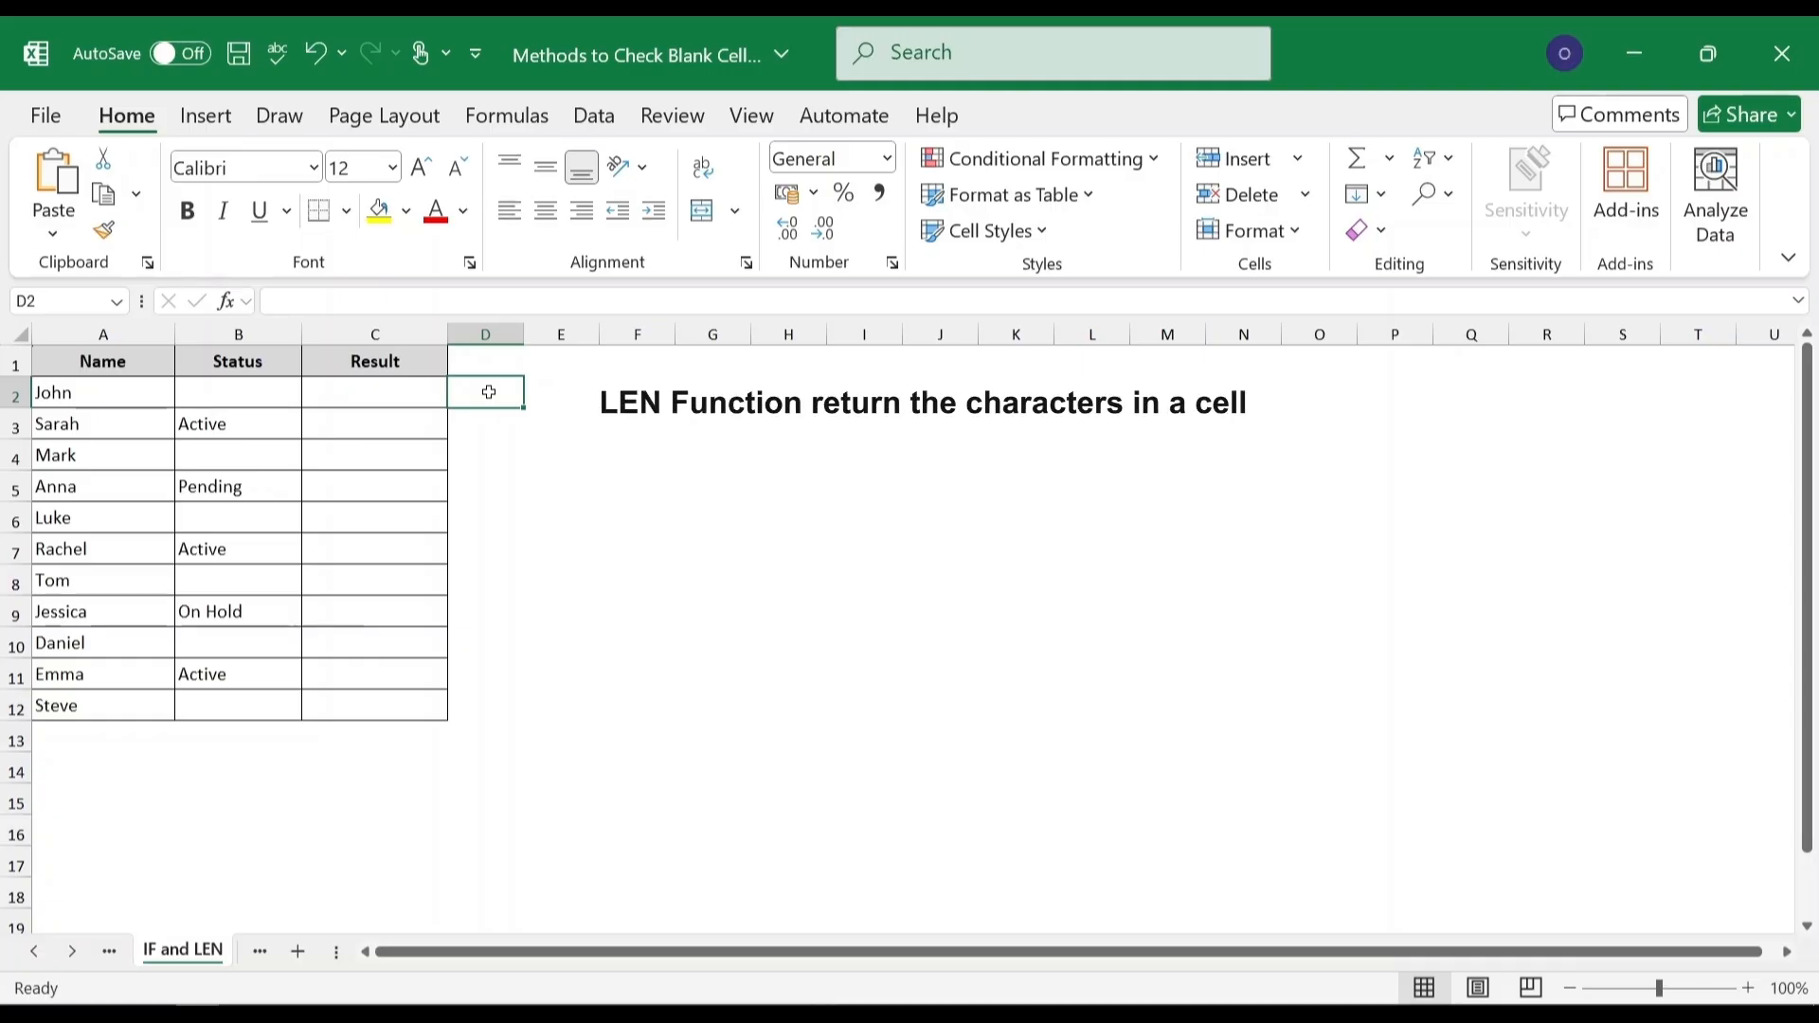
On the IF and LEN sheet, enter =IF(LEN(B2)=0, "Needs Update", "Status Available") in C2 and fill it down to C12.
{"action": "left_click", "coordinate": [395, 392]}
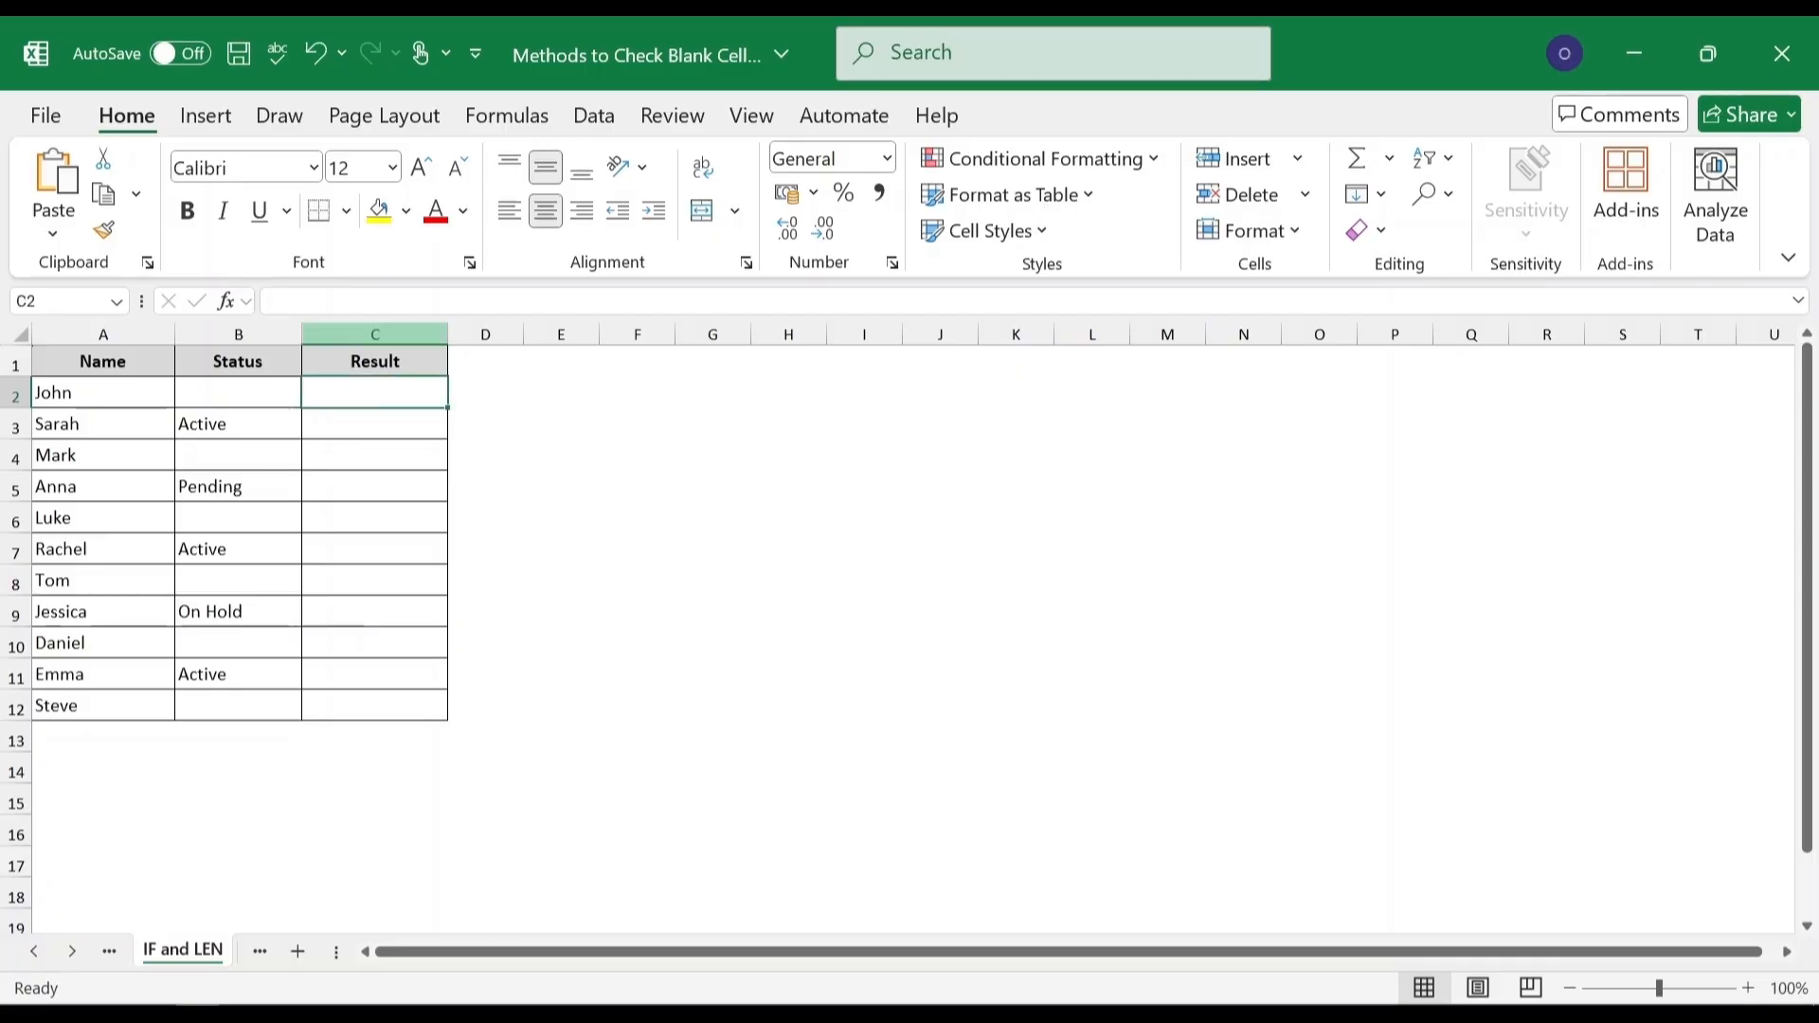
{"action": "type", "text": "=IF(LEN(B2)=0, \"Needs Update\", \"Status Available\")"}
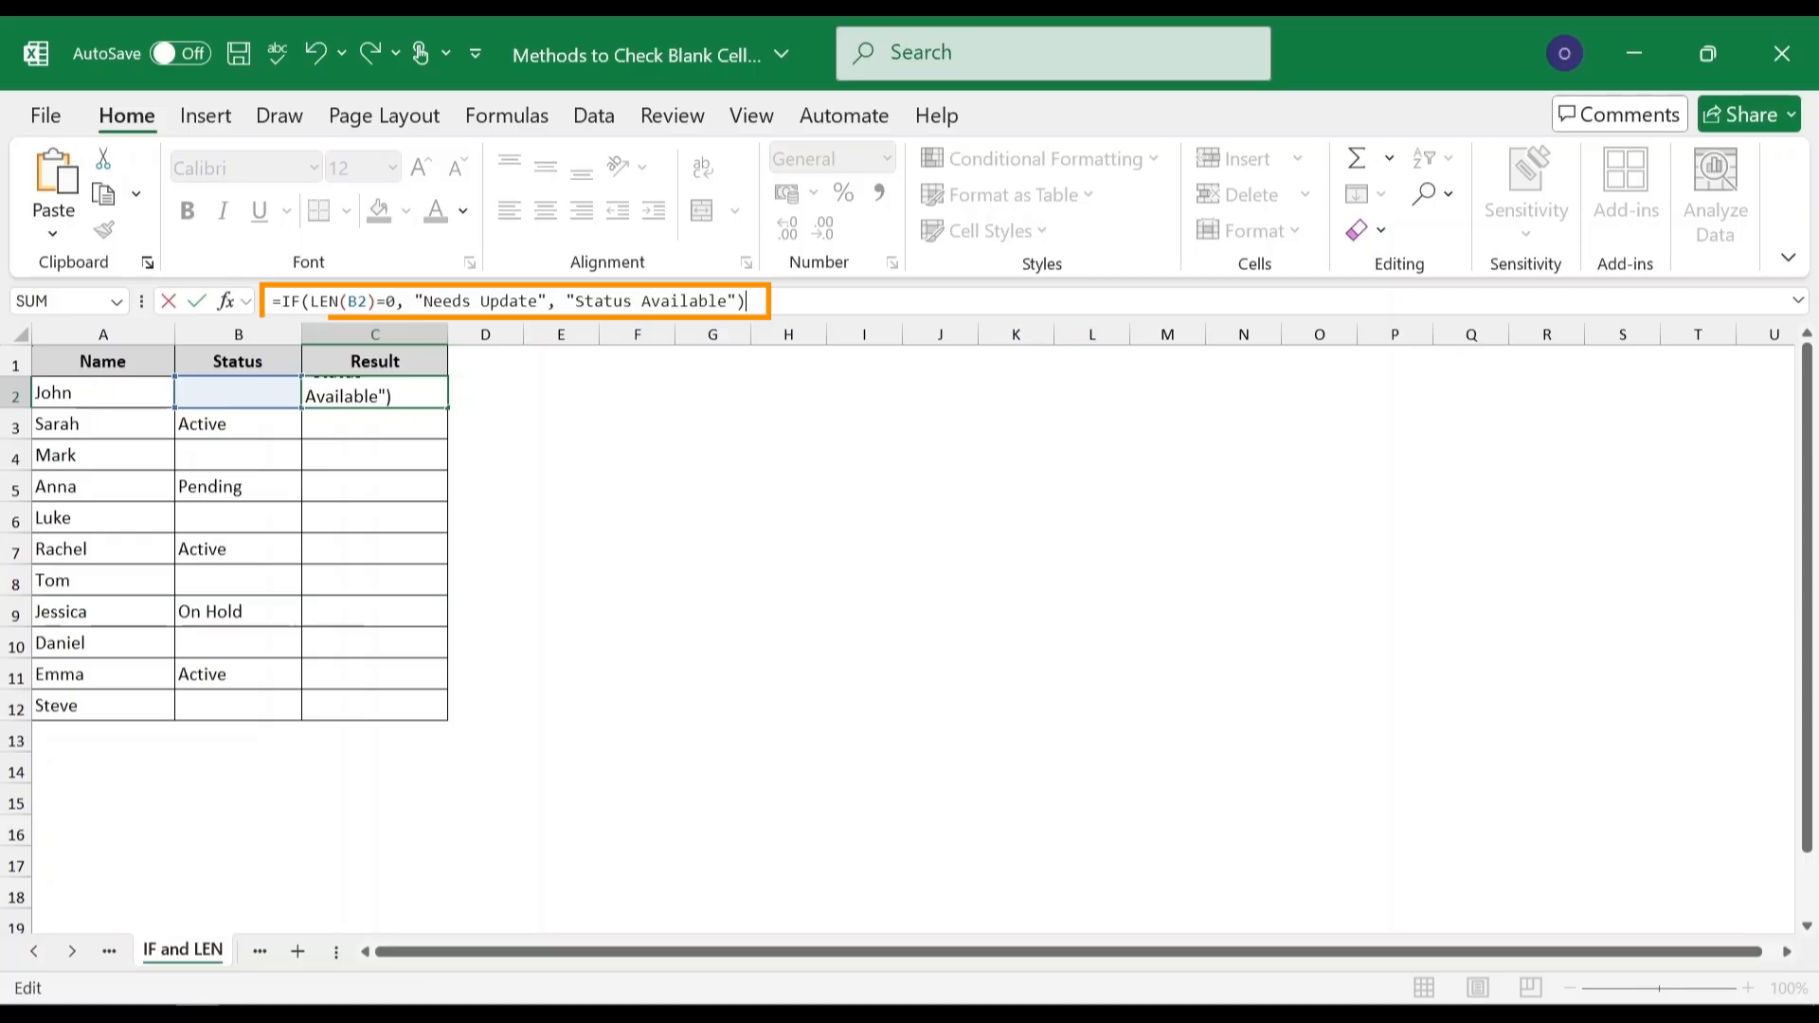
{"action": "key", "text": "Return"}
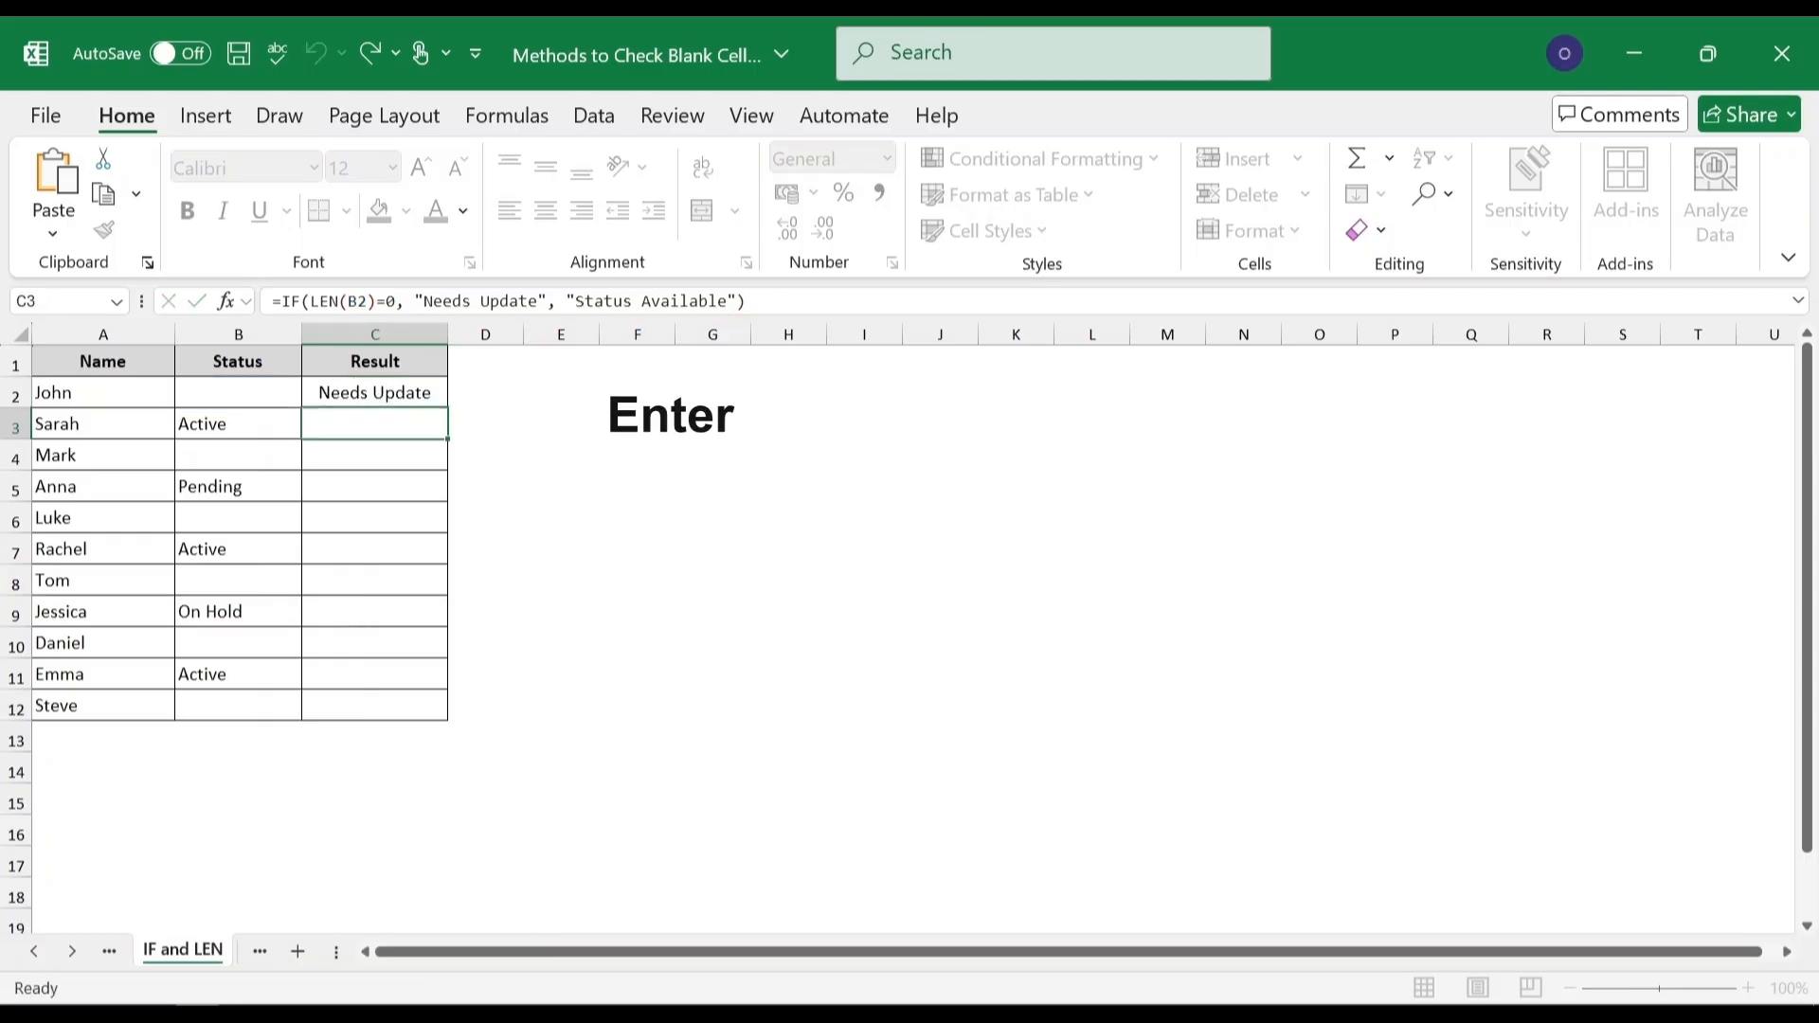
{"action": "left_click_drag", "start_coordinate": [439, 397], "coordinate": [447, 718]}
{"action": "left_click", "coordinate": [540, 430]}
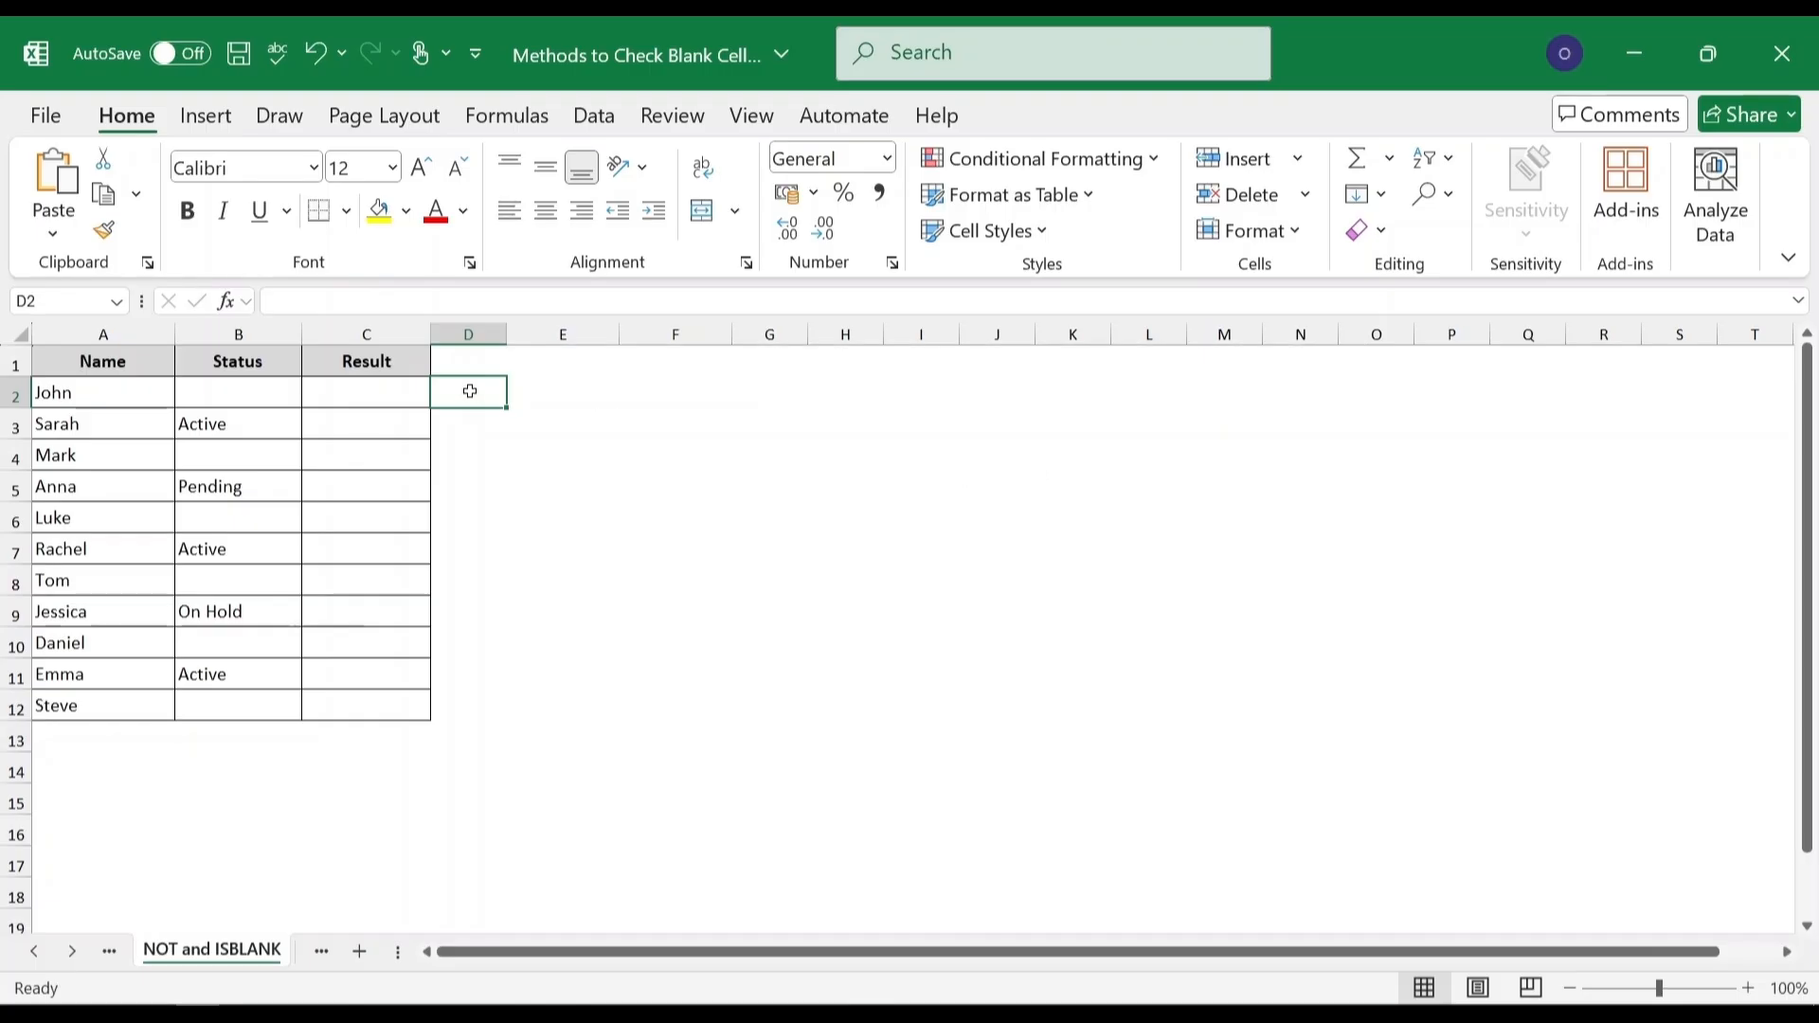
On the NOT and ISBLANK sheet, enter =IF(NOT(ISBLANK(B2)), "Available", "") in C2 and fill it down to C12.
{"action": "left_click", "coordinate": [402, 392]}
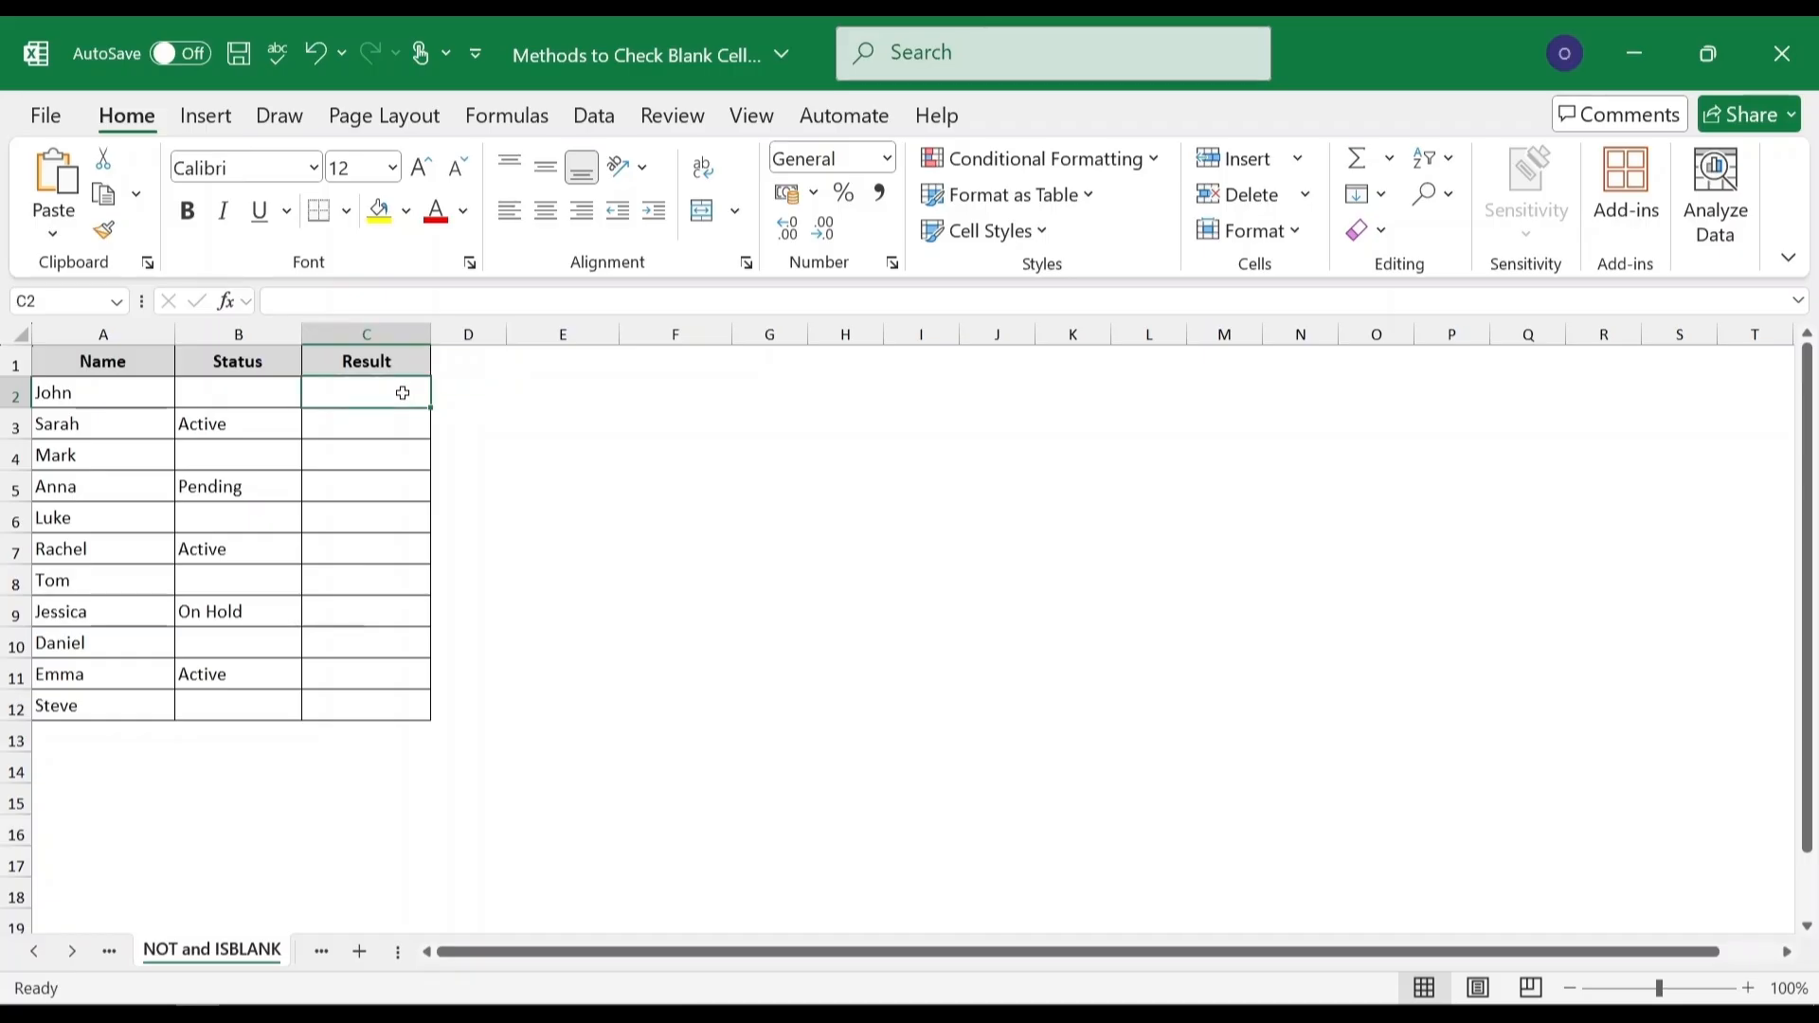
{"action": "key", "text": "F2"}
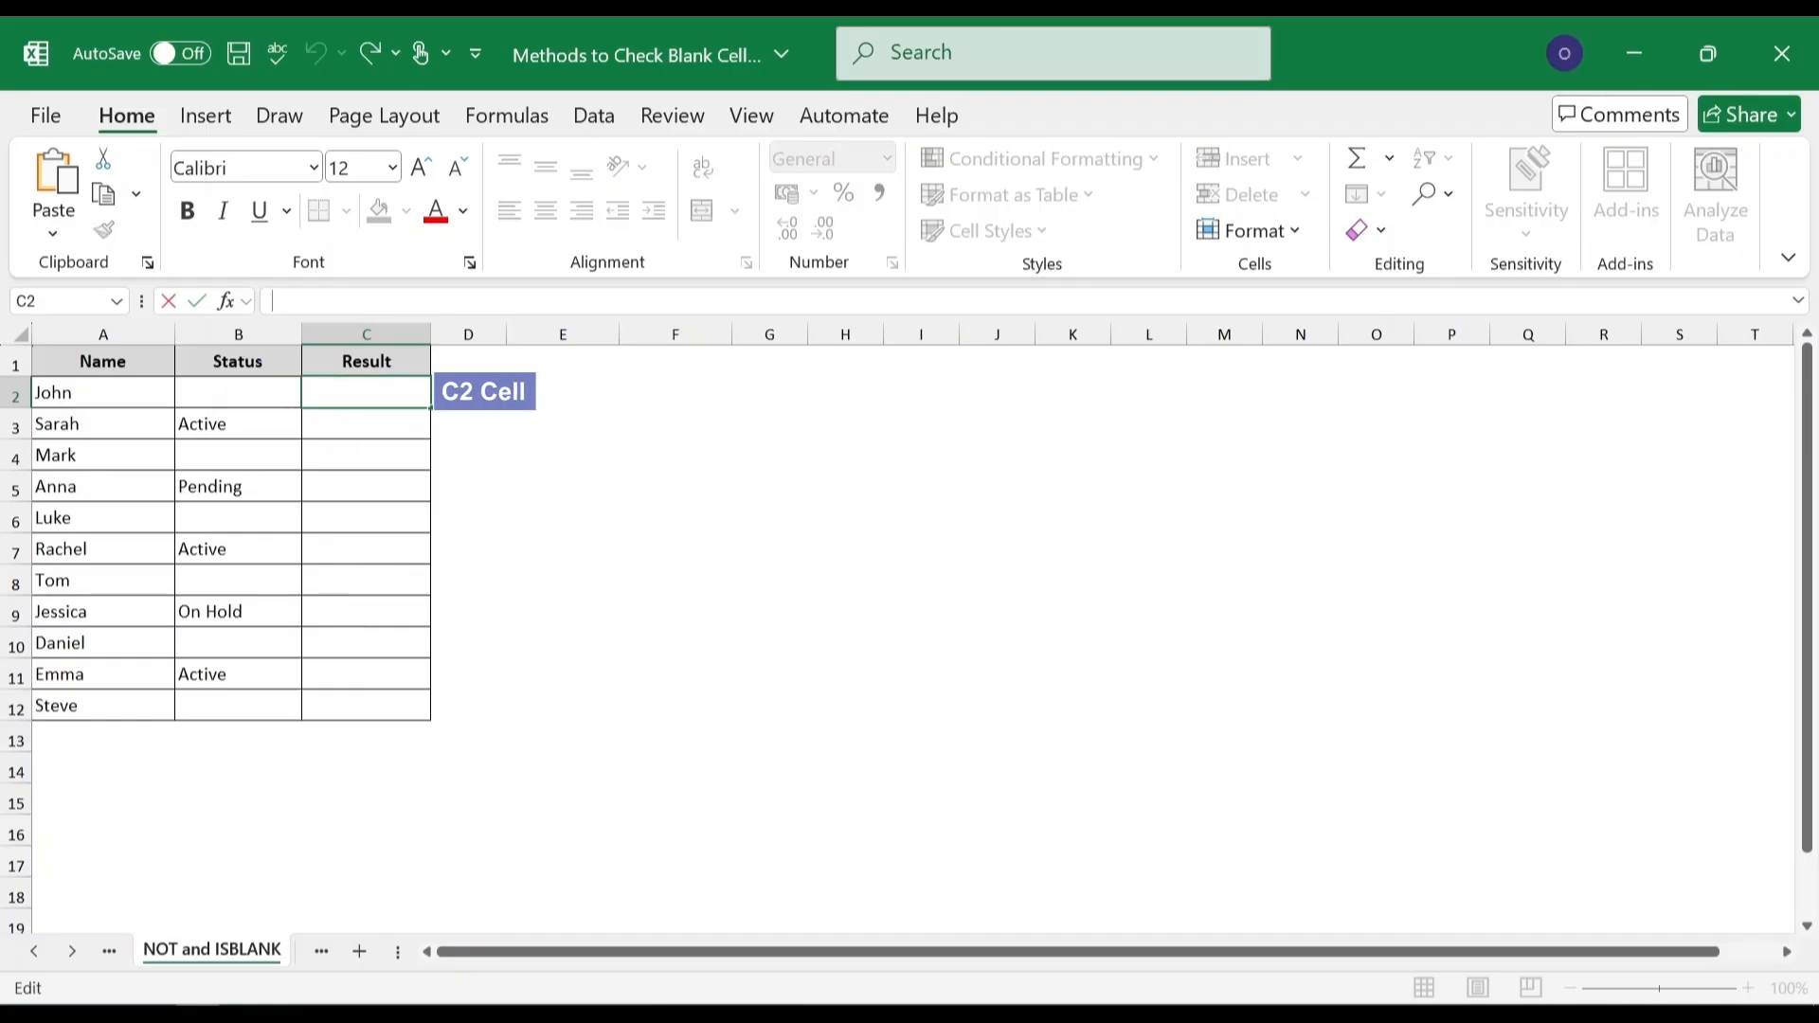
{"action": "key", "text": "ctrl+v"}
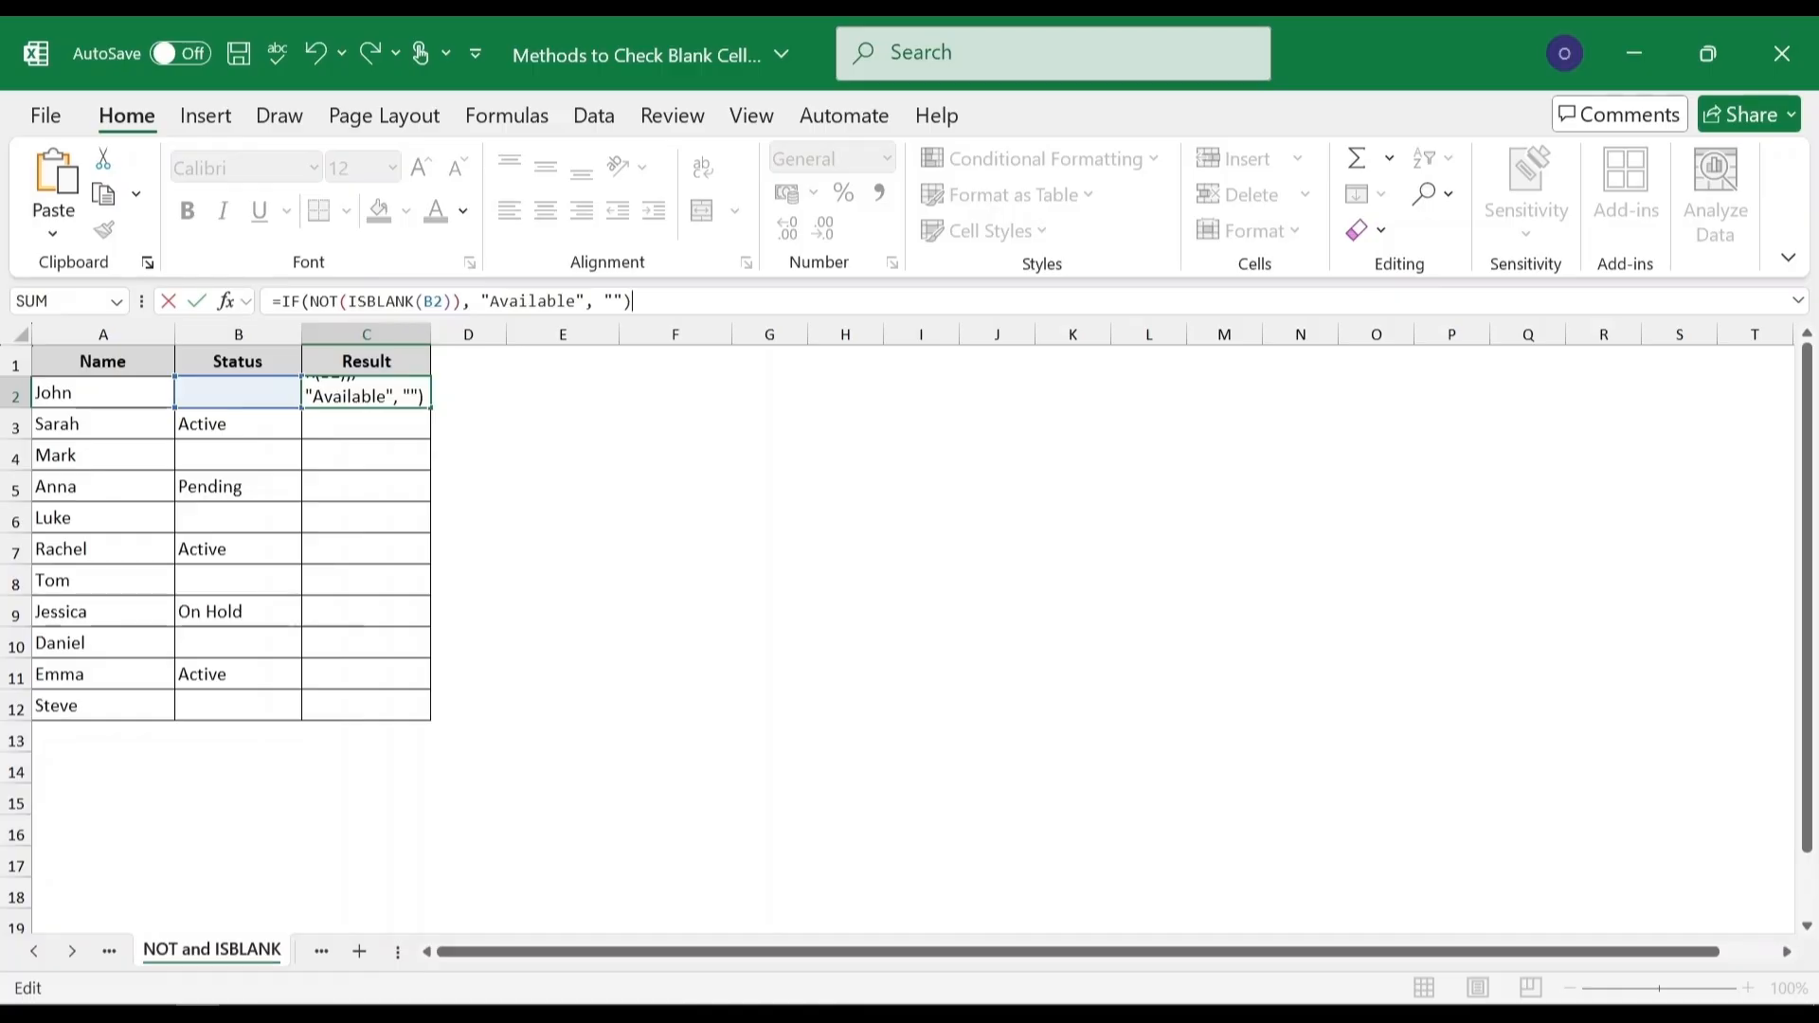
{"action": "key", "text": "Return"}
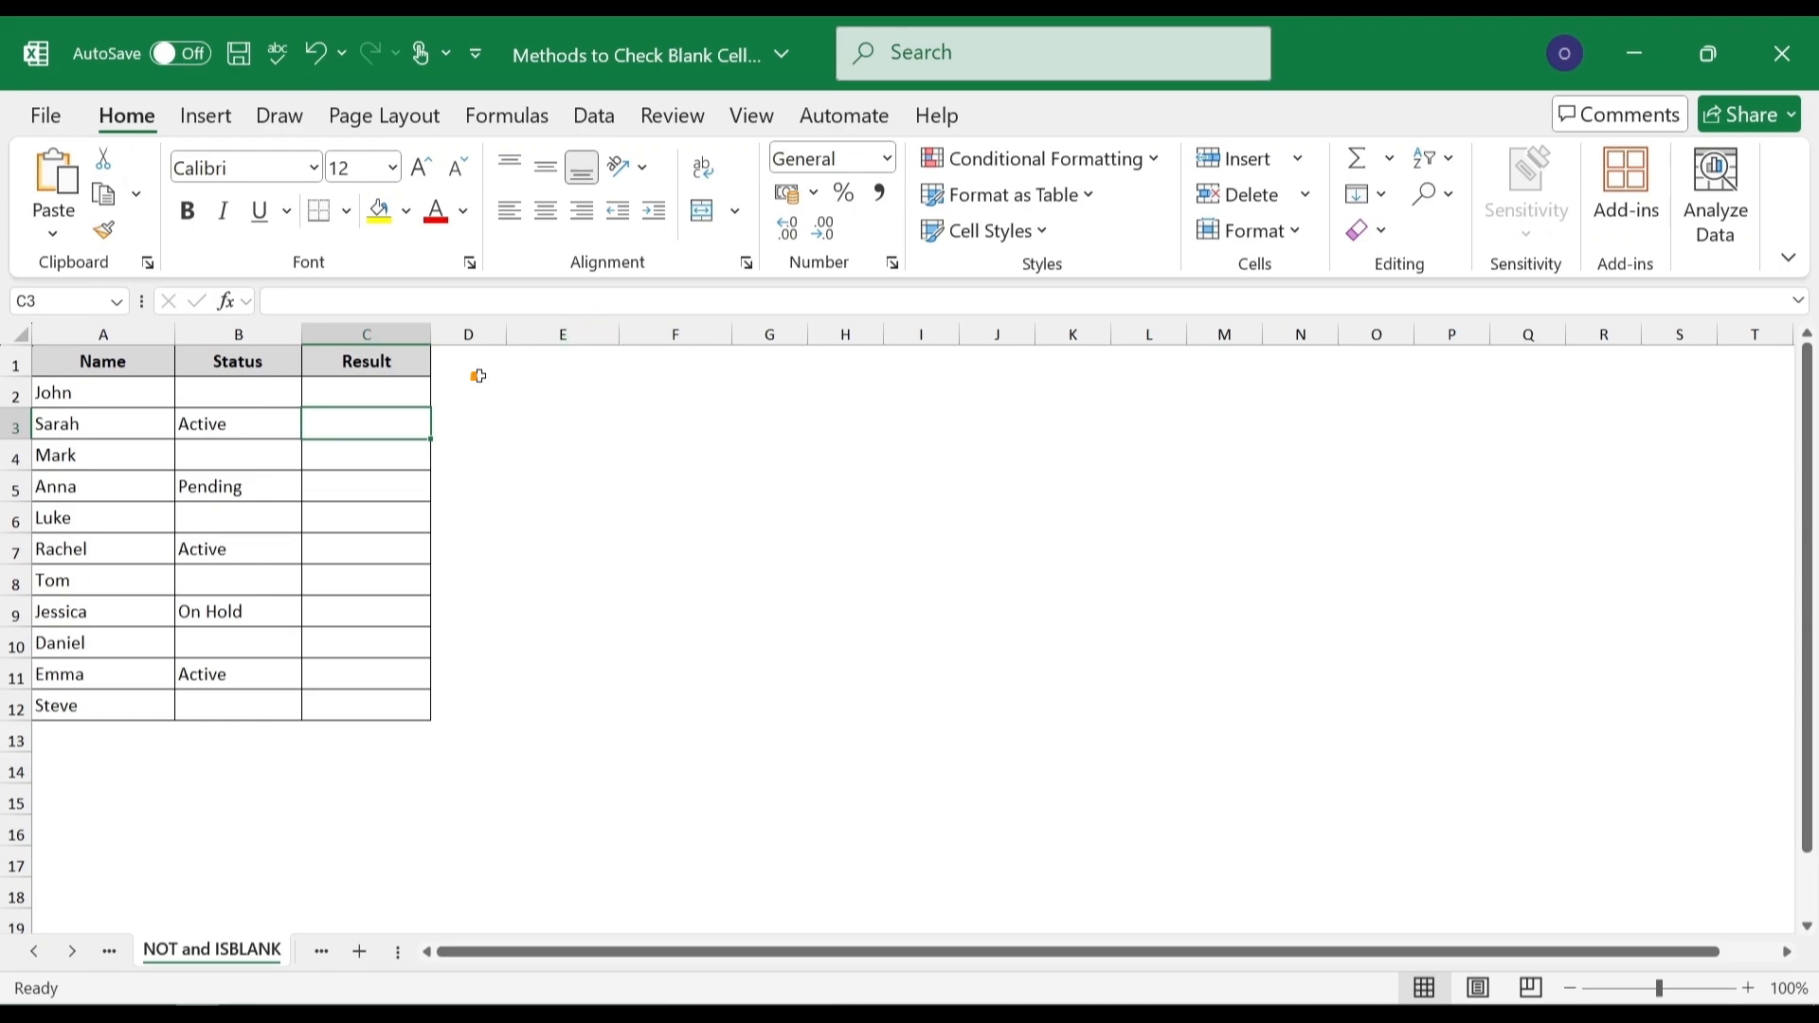
{"action": "left_click_drag", "start_coordinate": [431, 406], "coordinate": [422, 710]}
{"action": "left_click", "coordinate": [510, 458]}
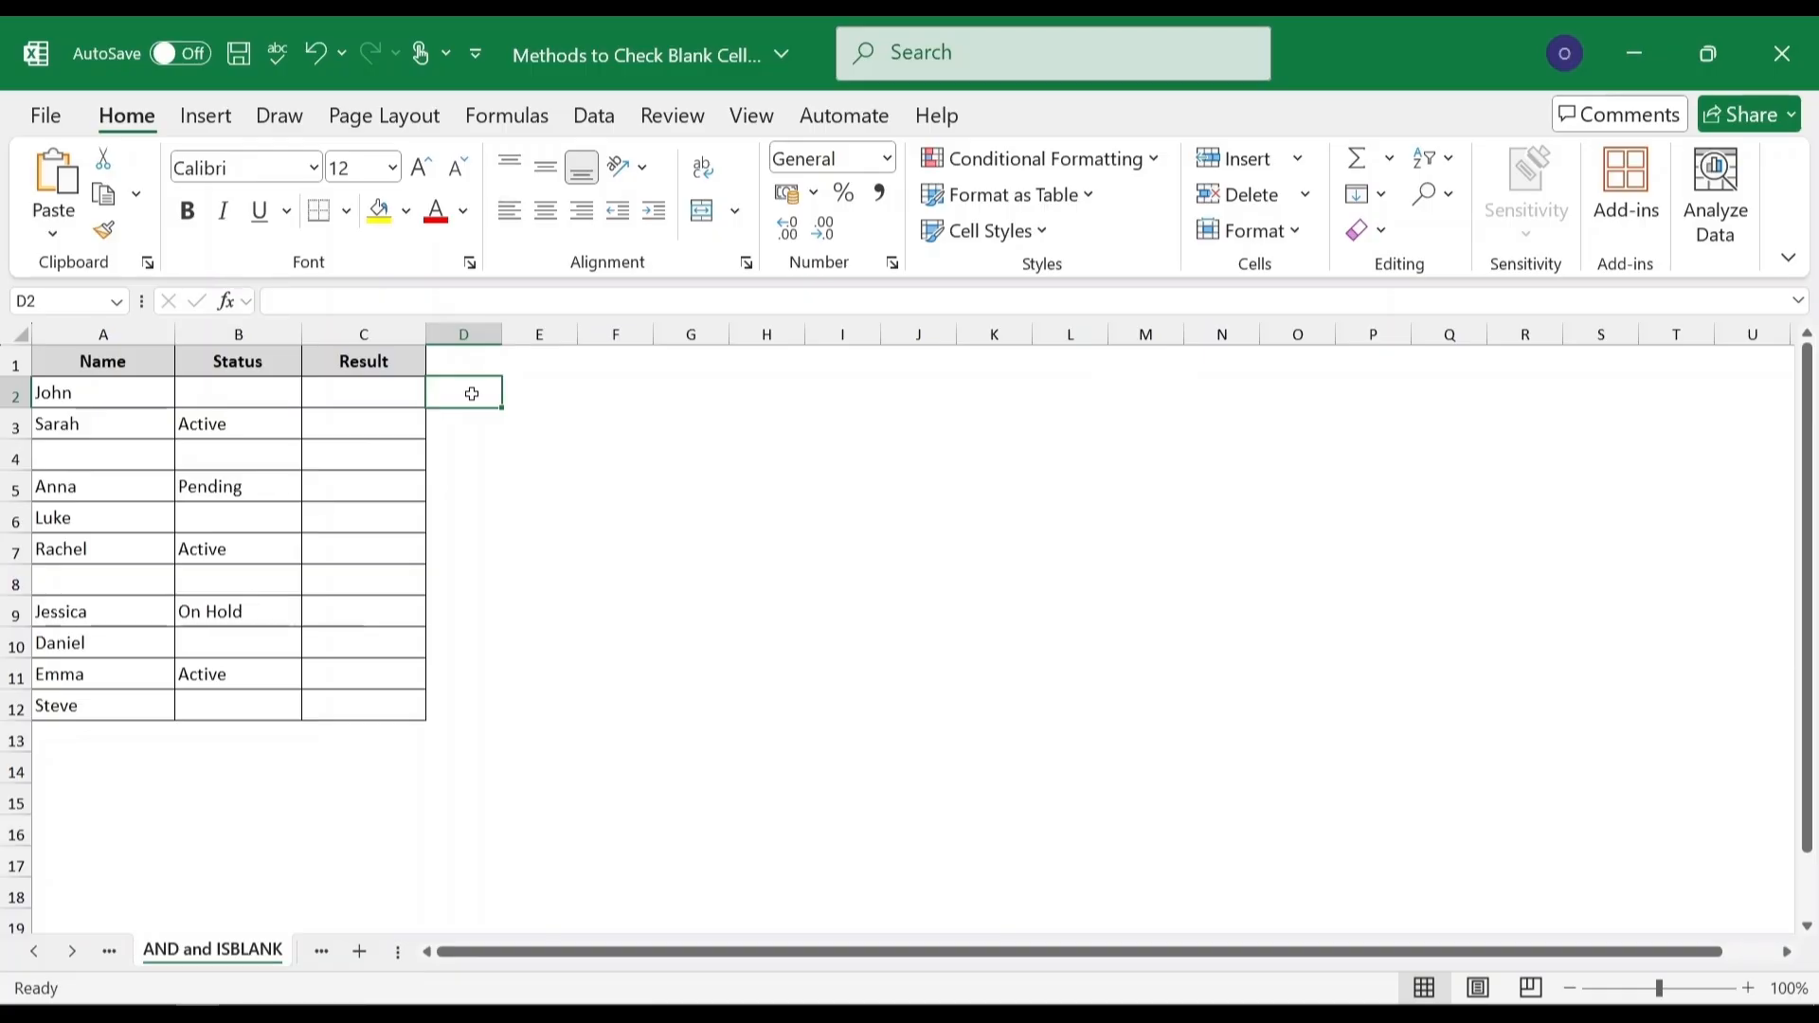
On the AND and ISBLANK sheet, enter =IF(AND(ISBLANK(A2), ISBLANK(B2)), "Missing Info", "Data Present") in C2 and fill it down to C12.
{"action": "left_click", "coordinate": [392, 393]}
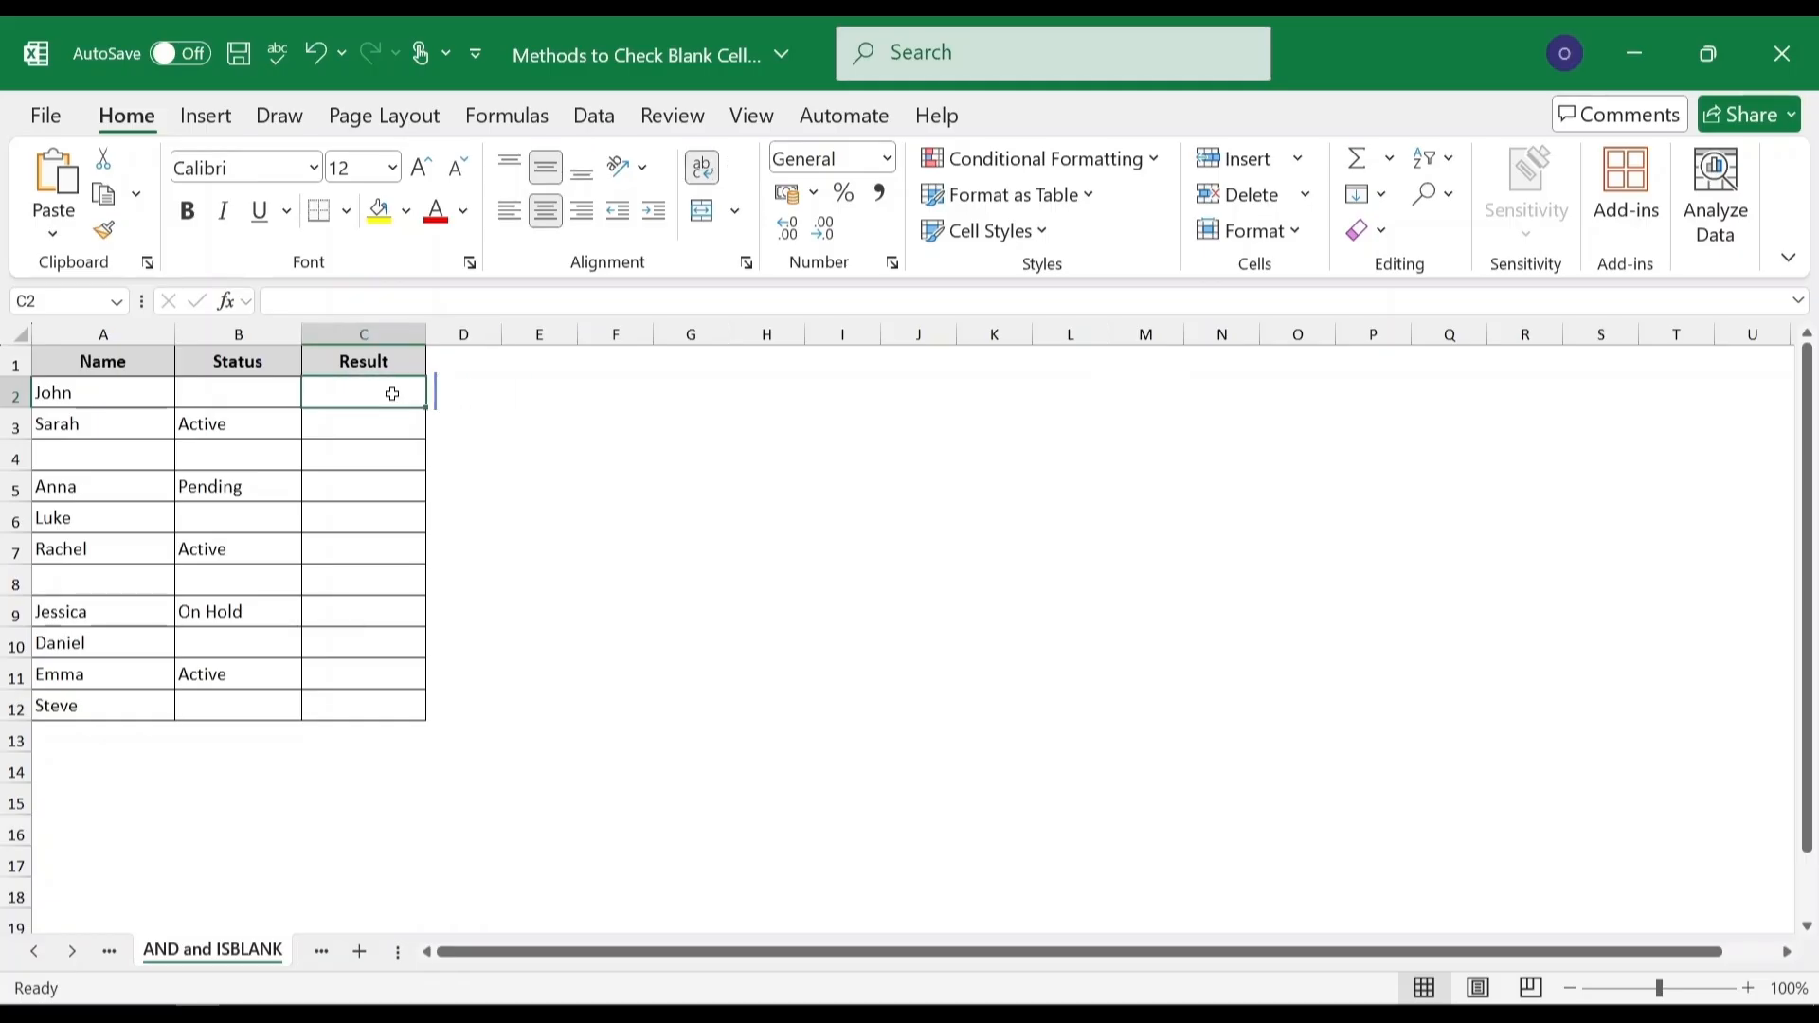
{"action": "type", "text": "=IF(AND(ISBLANK(A2), ISBLANK(B2)), \"Missing Info\", \"Data Present\")"}
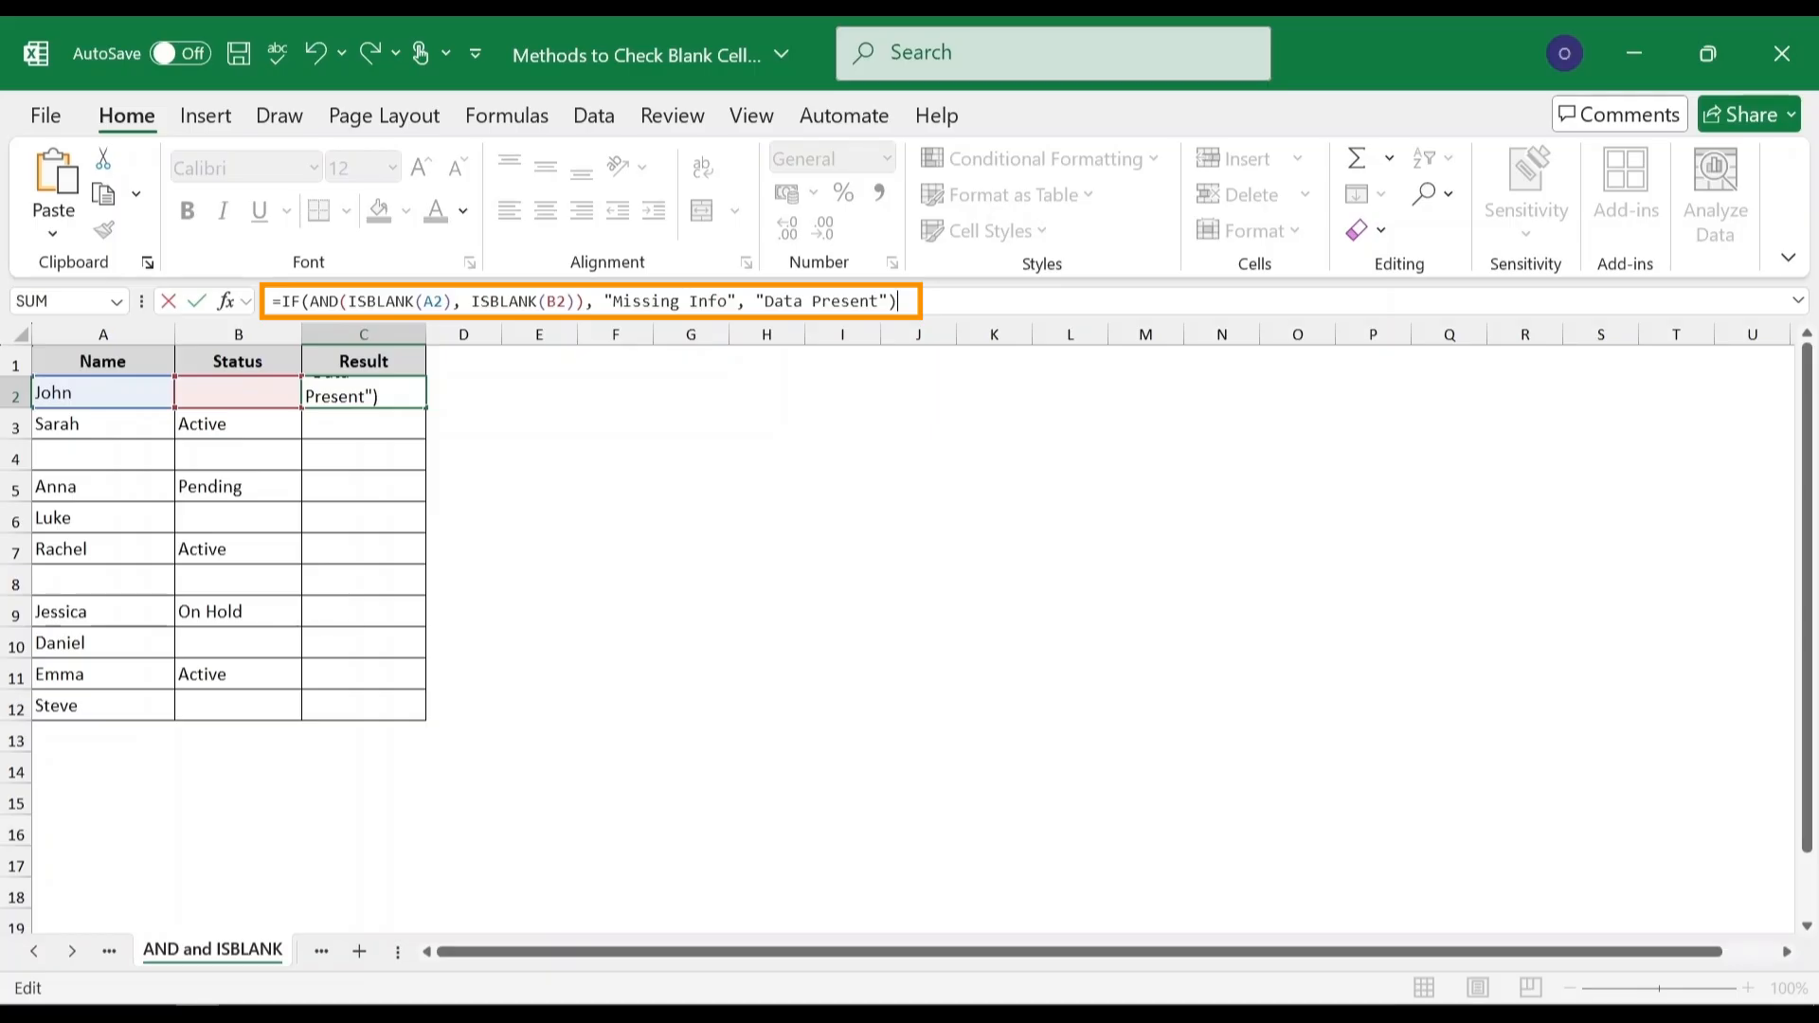
{"action": "key", "text": "Return"}
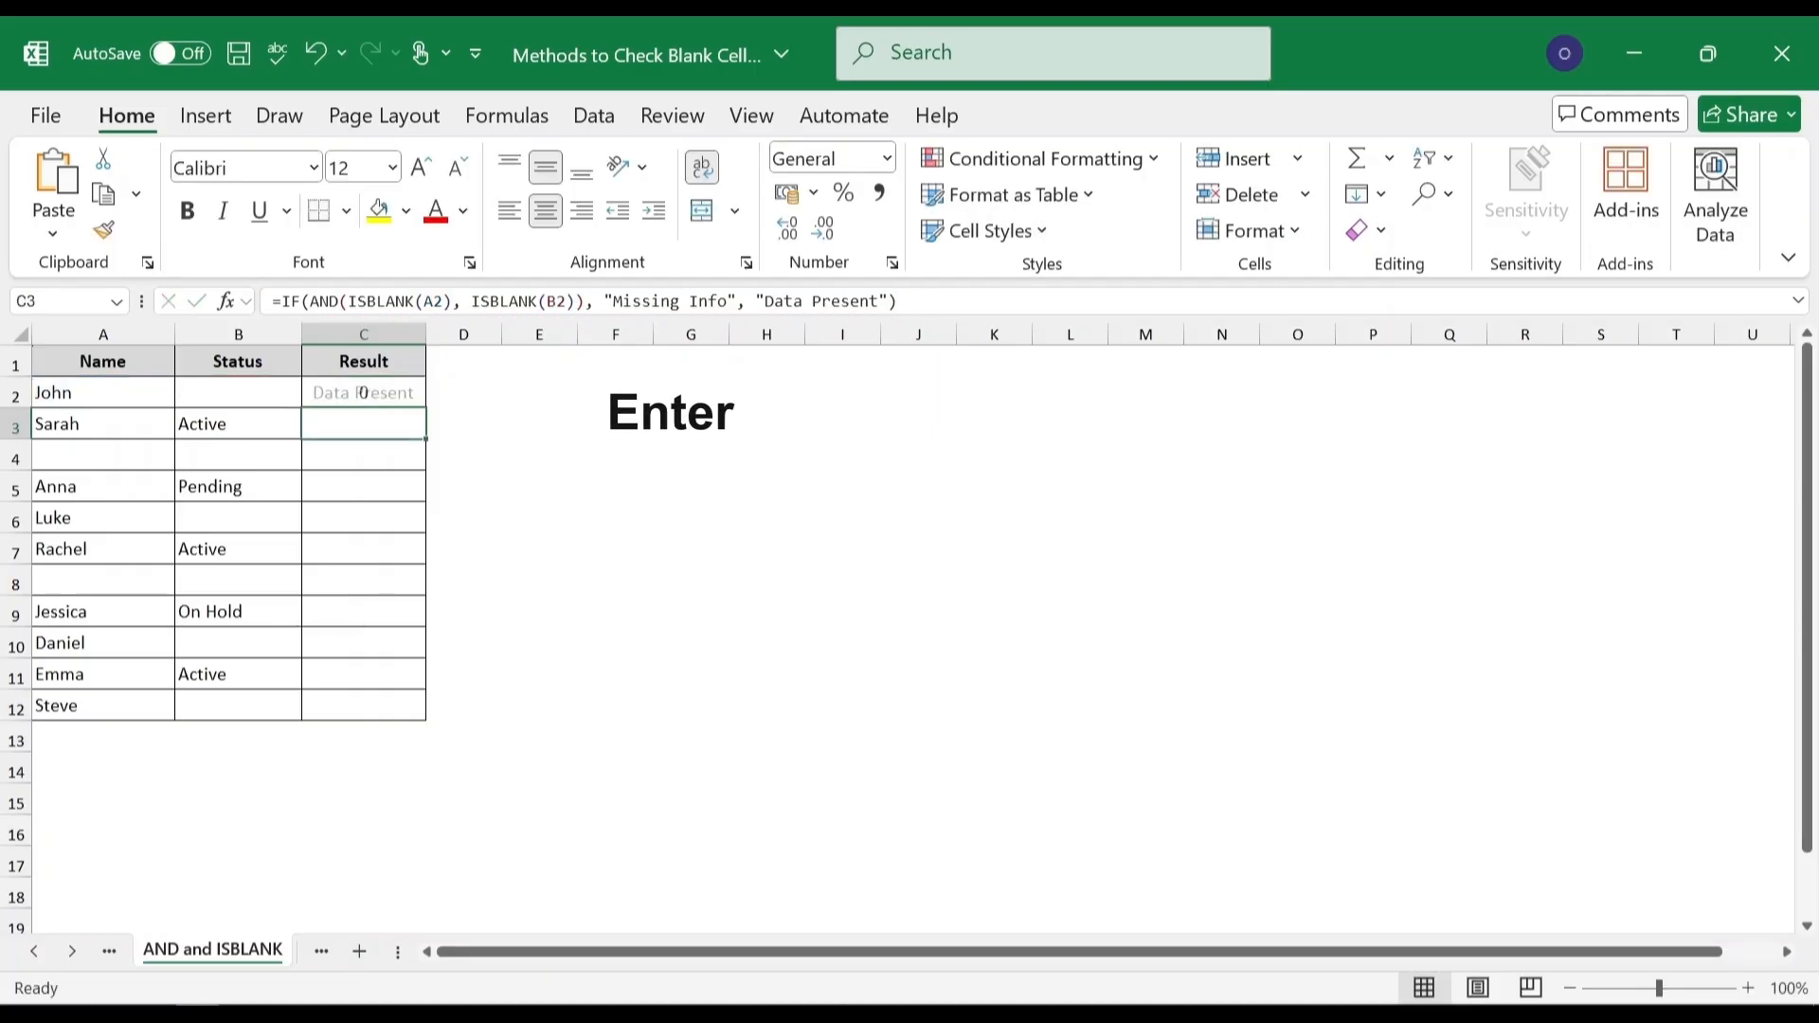
{"action": "left_click", "coordinate": [420, 398]}
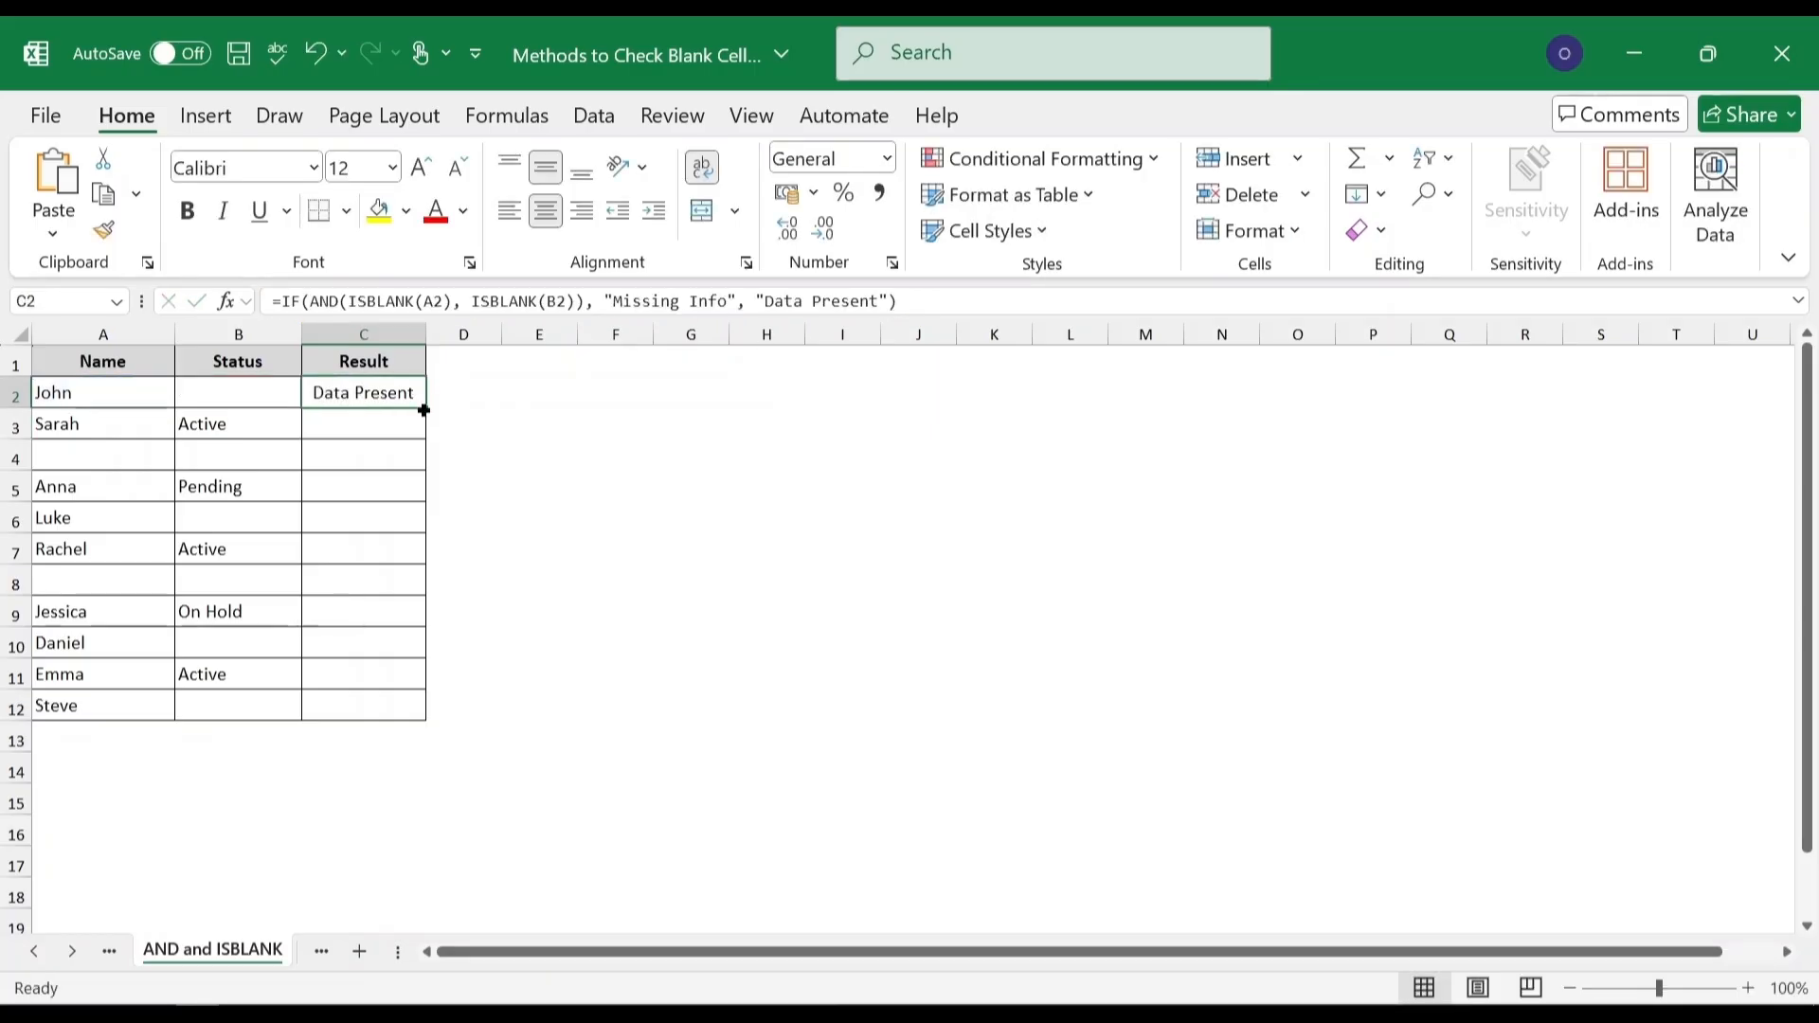
{"action": "left_click_drag", "start_coordinate": [424, 410], "coordinate": [413, 728]}
{"action": "left_click", "coordinate": [549, 455]}
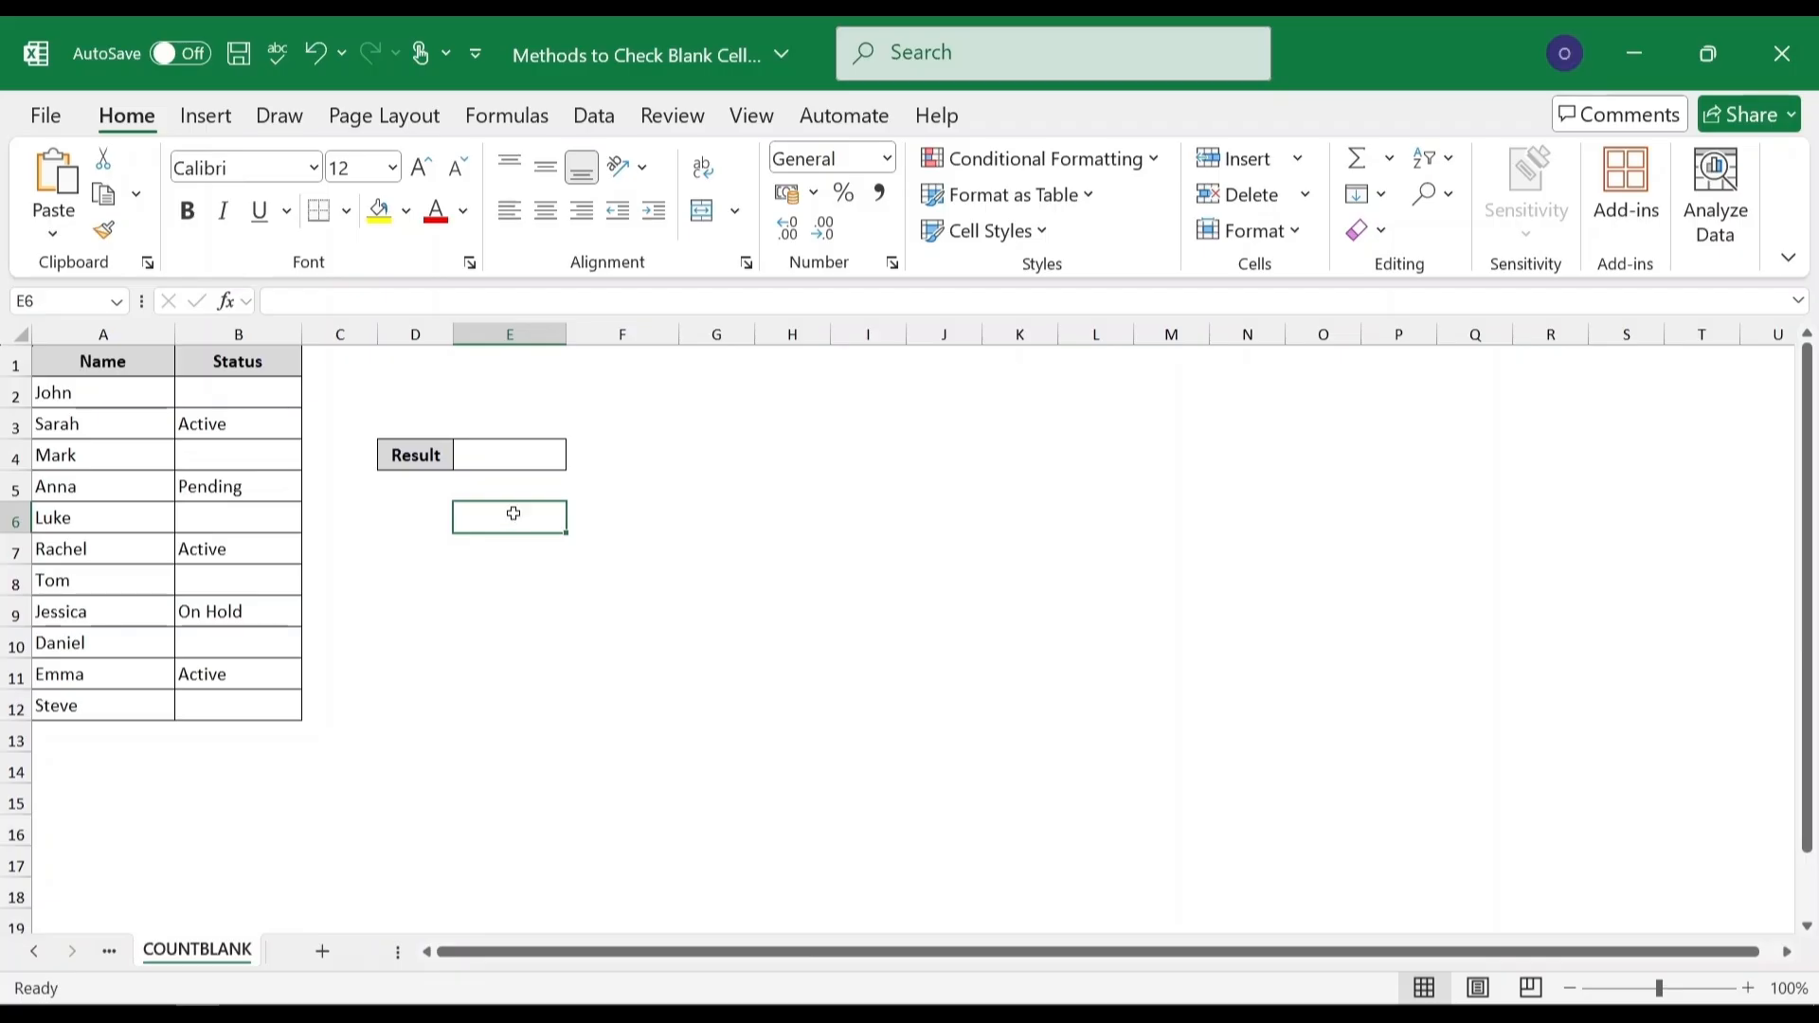
On the COUNTBLANK sheet, enter =COUNTBLANK(A2:B12) in the Result cell E4 to count the table's empty cells.
{"action": "left_click", "coordinate": [516, 453]}
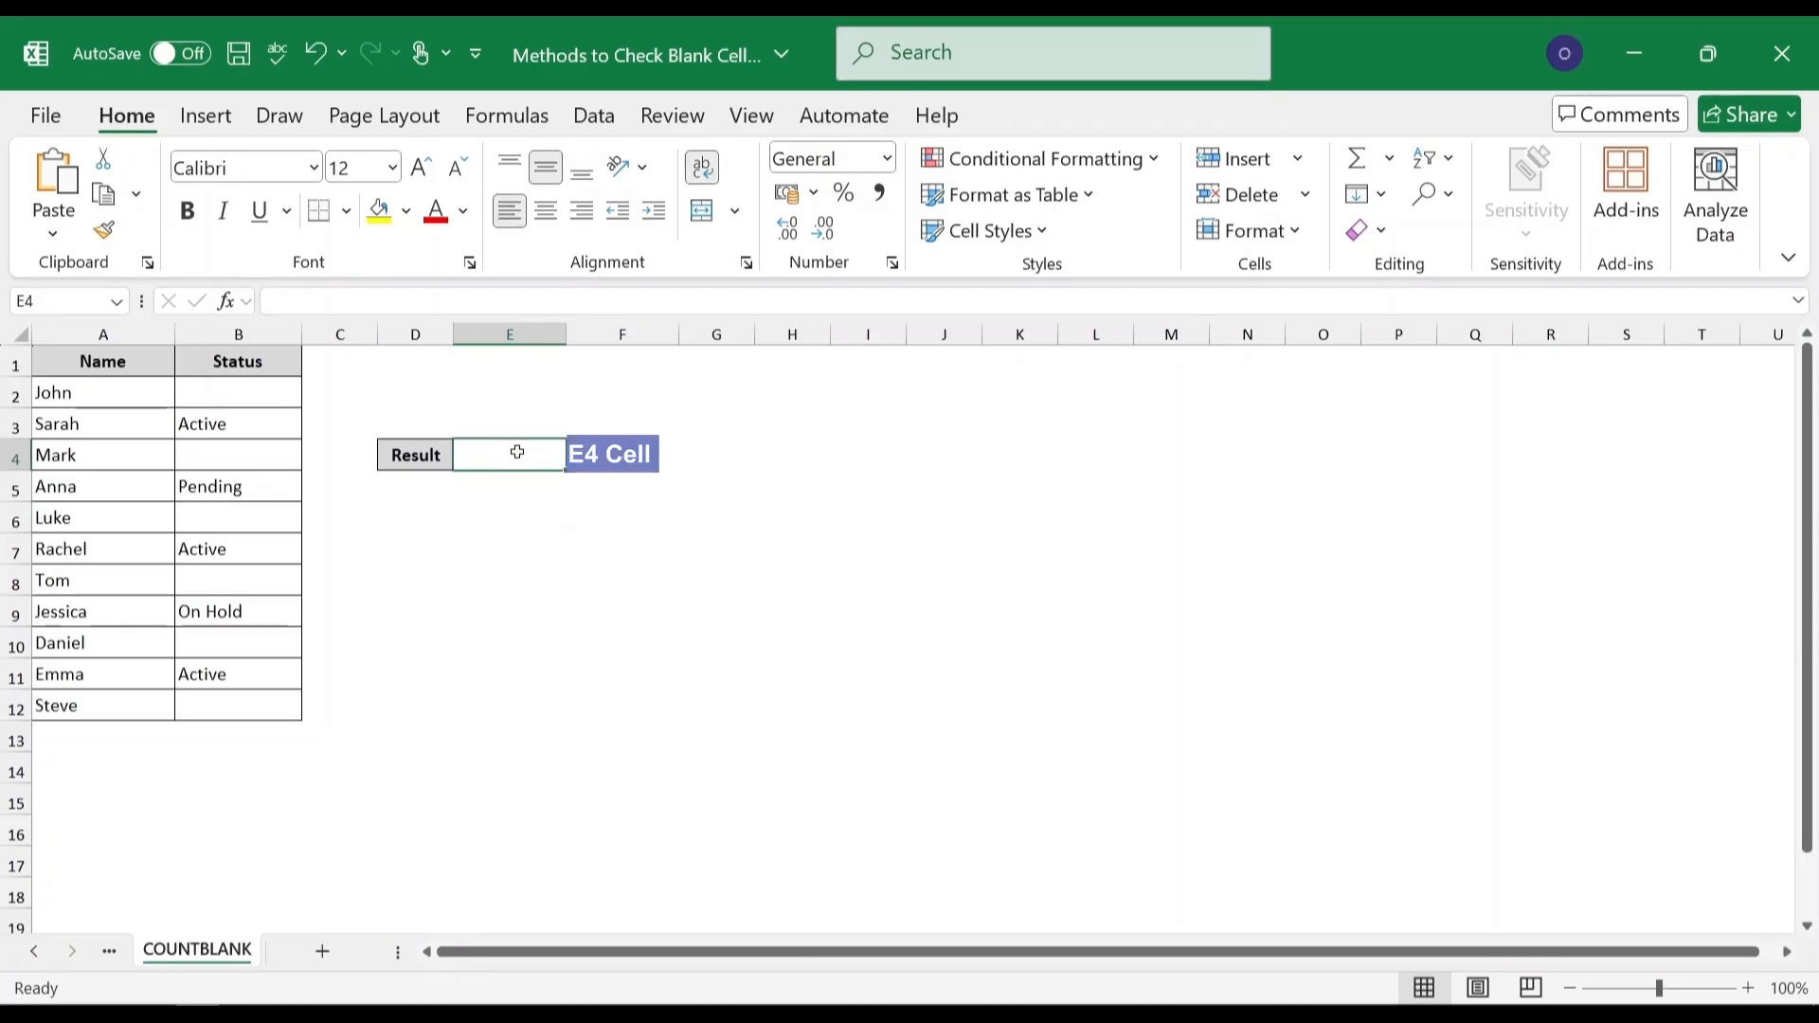
{"action": "double_click", "coordinate": [508, 452]}
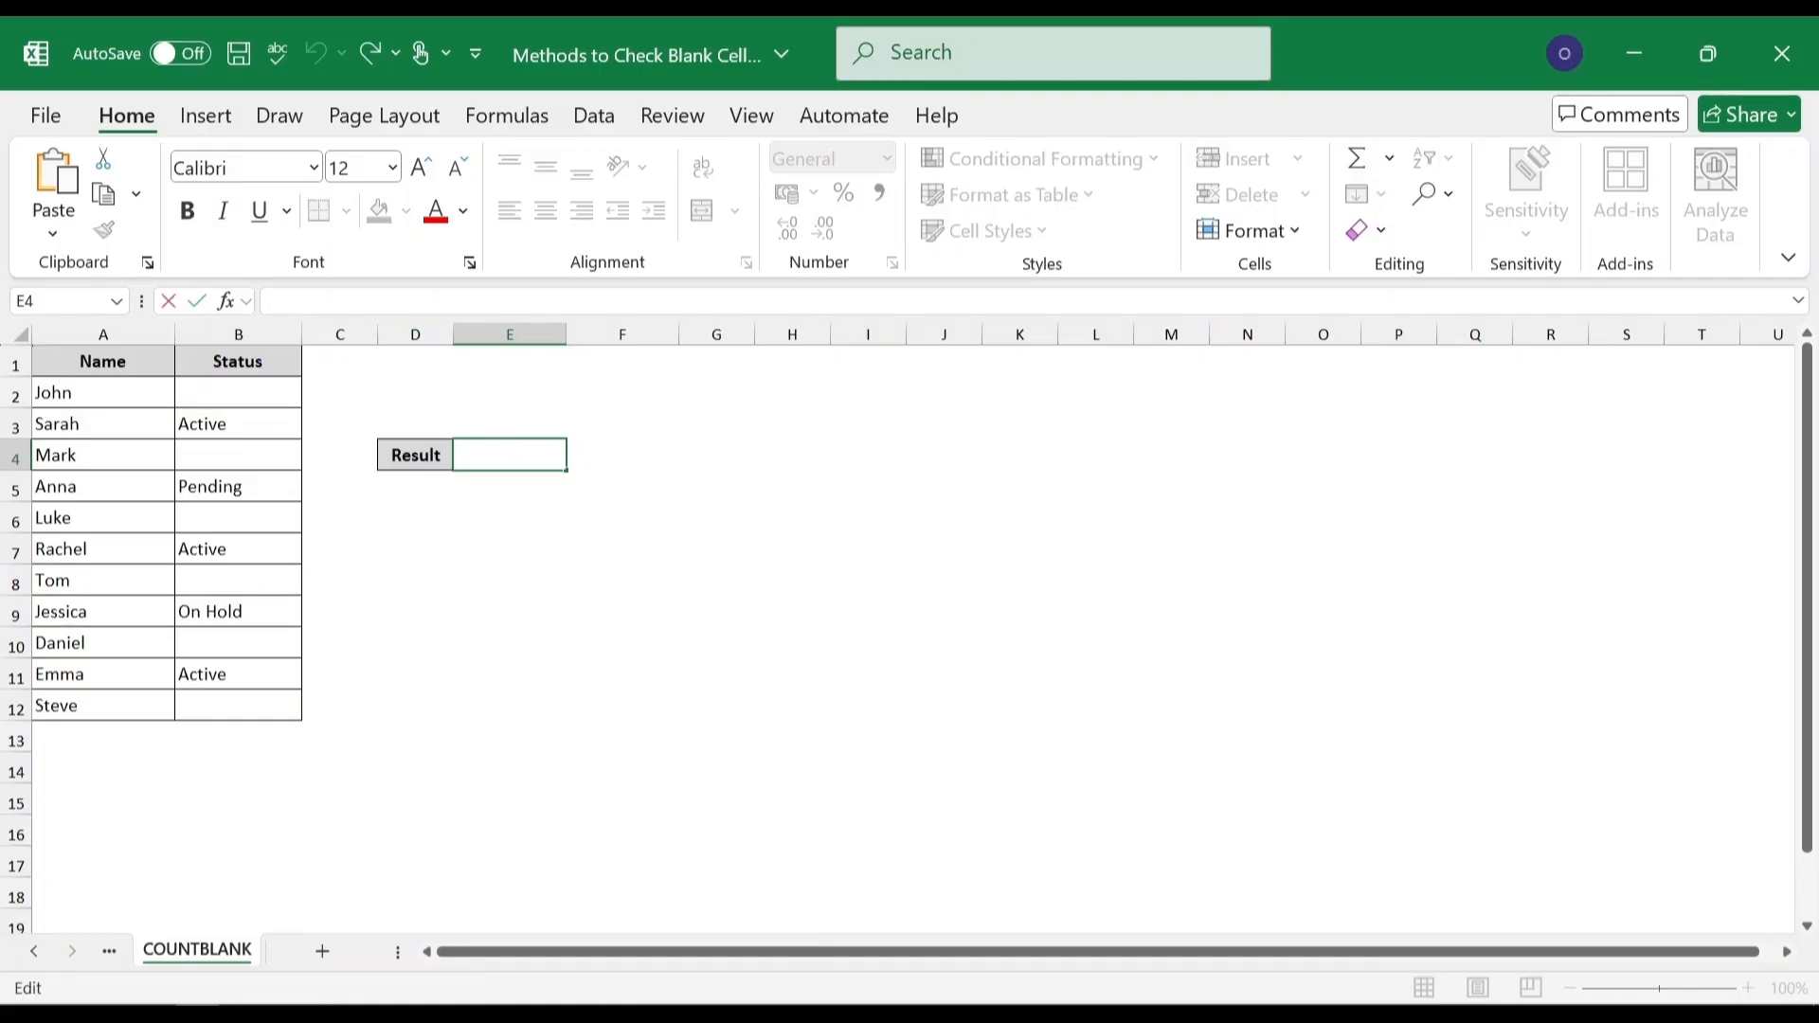
{"action": "type", "text": "=COUNTB"}
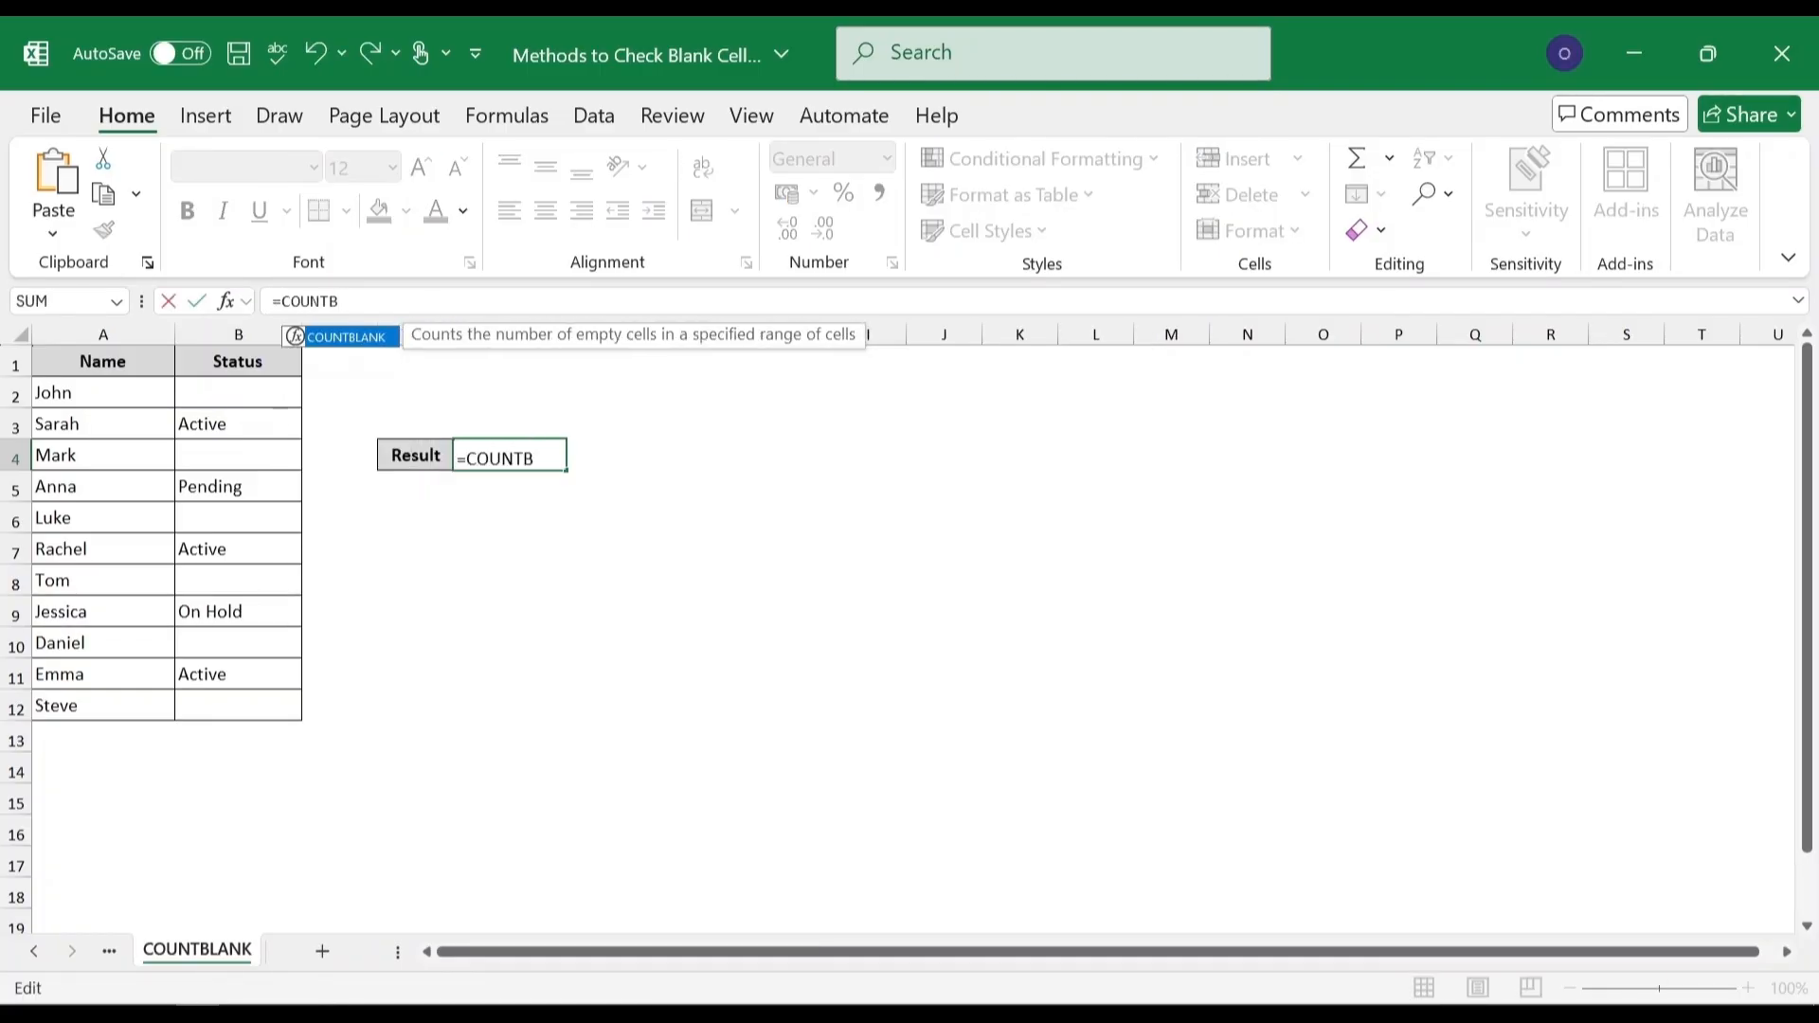
{"action": "key", "text": "Tab"}
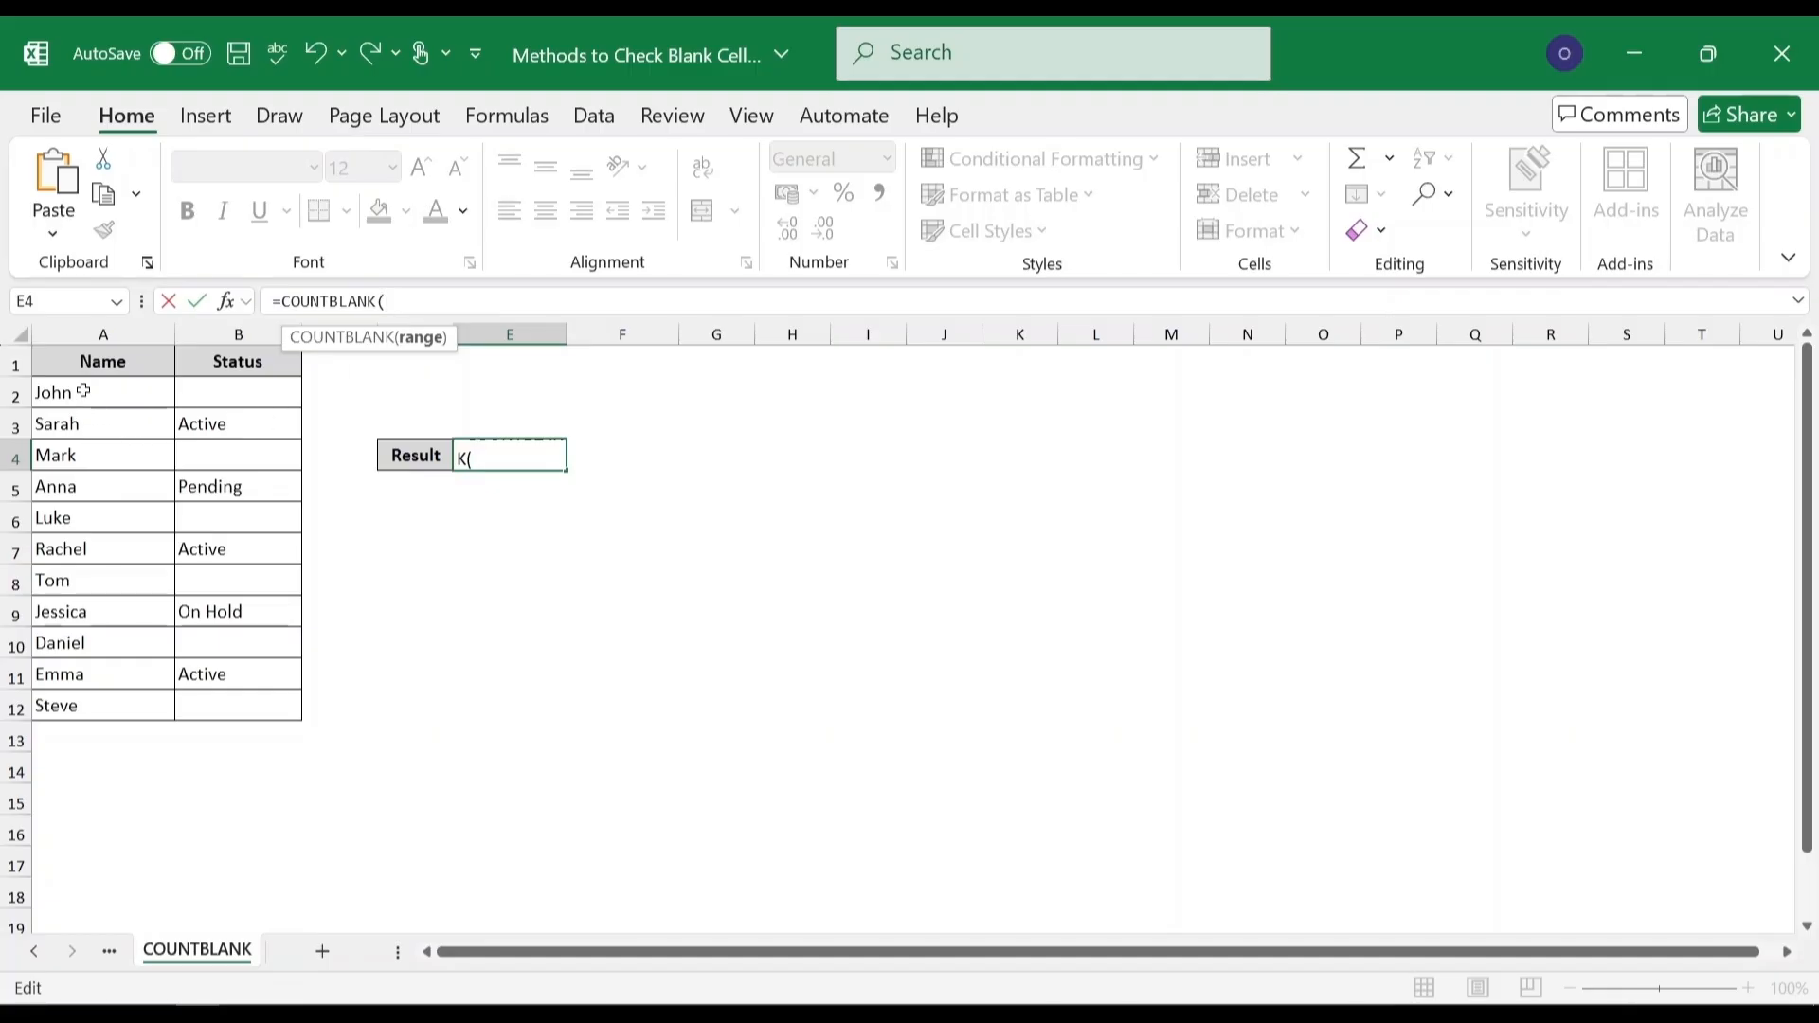
{"action": "left_click_drag", "start_coordinate": [84, 390], "coordinate": [227, 705]}
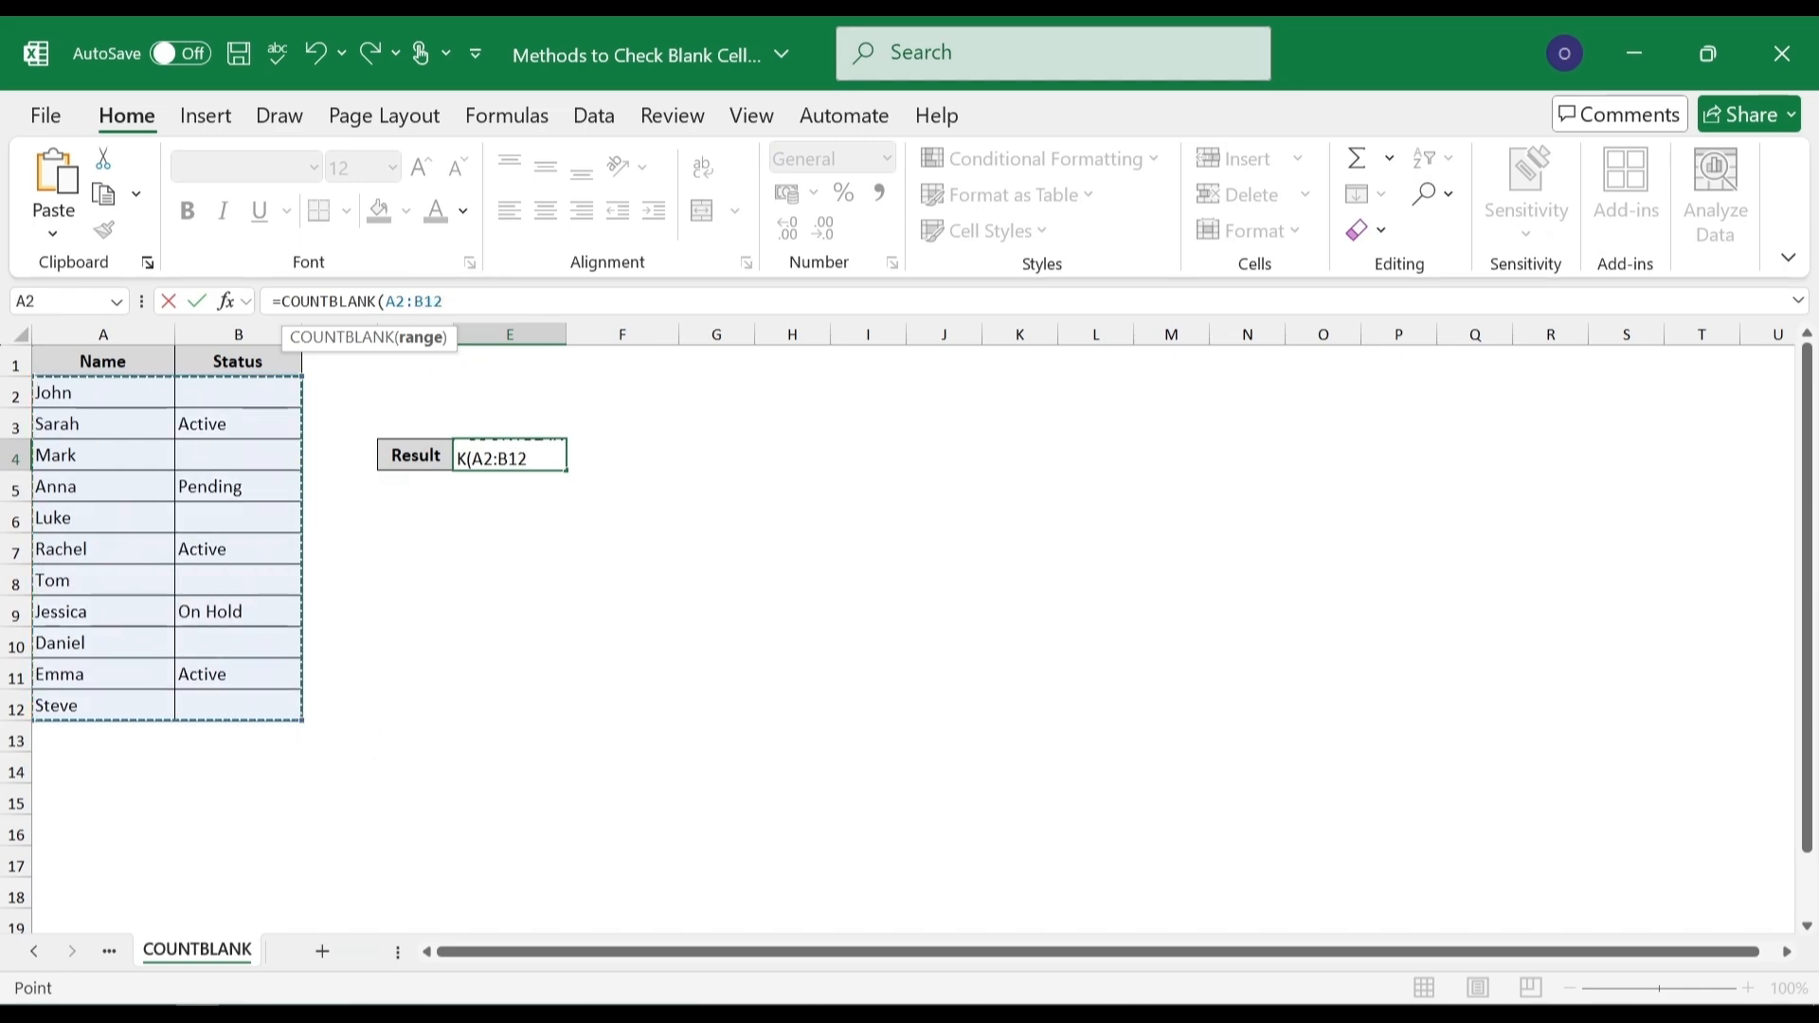
{"action": "type", "text": ")"}
{"action": "key", "text": "Return"}
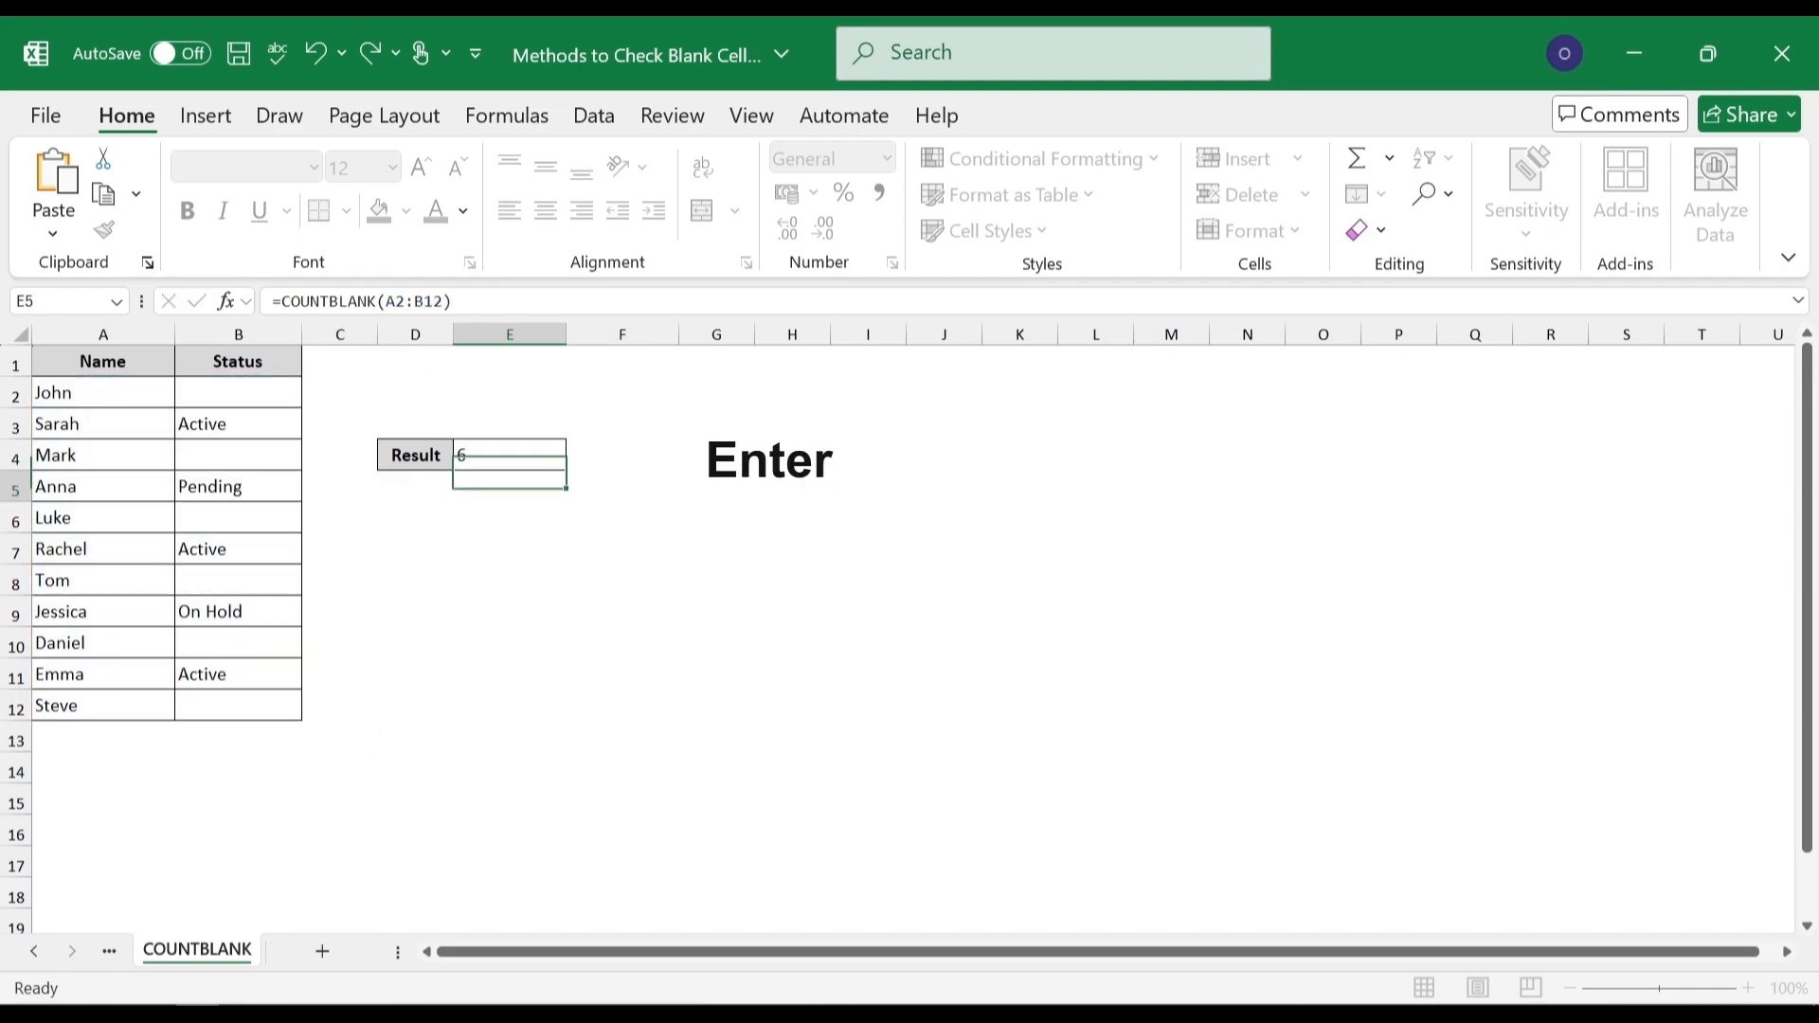